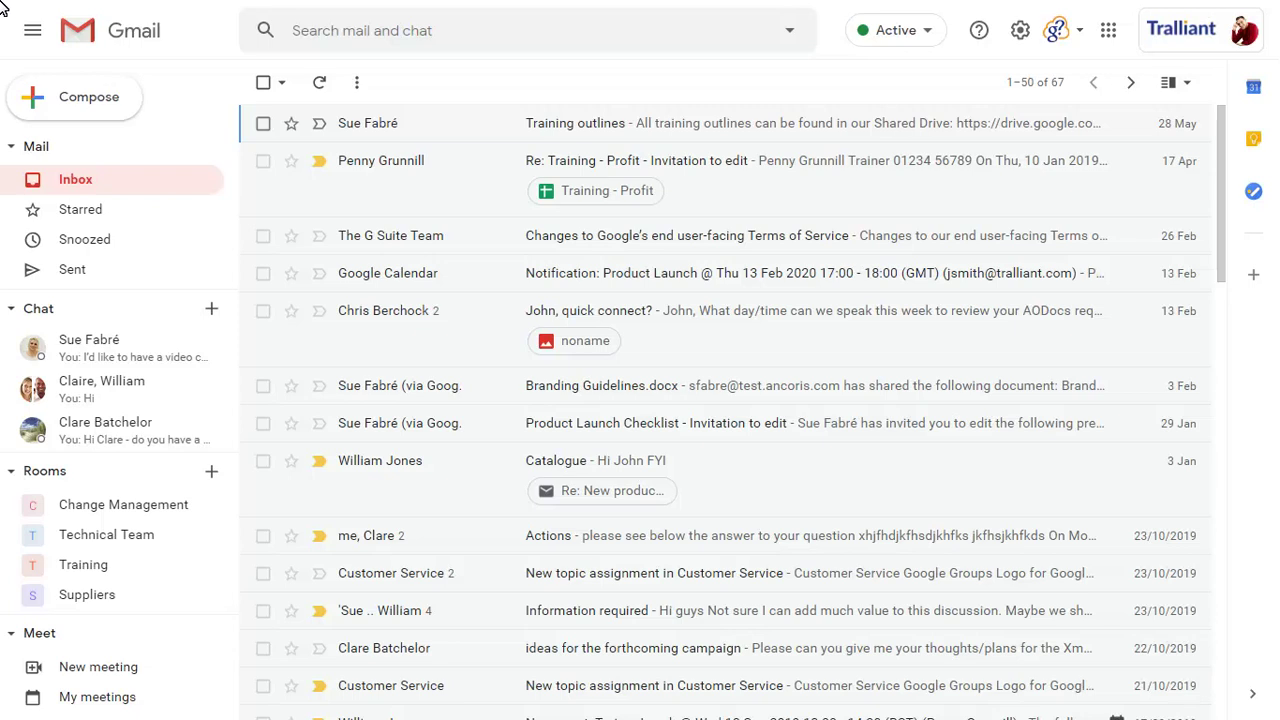
# - Mute chat notifications for 1 hour, then turn Do not disturb off again
pyautogui.click(928, 32)
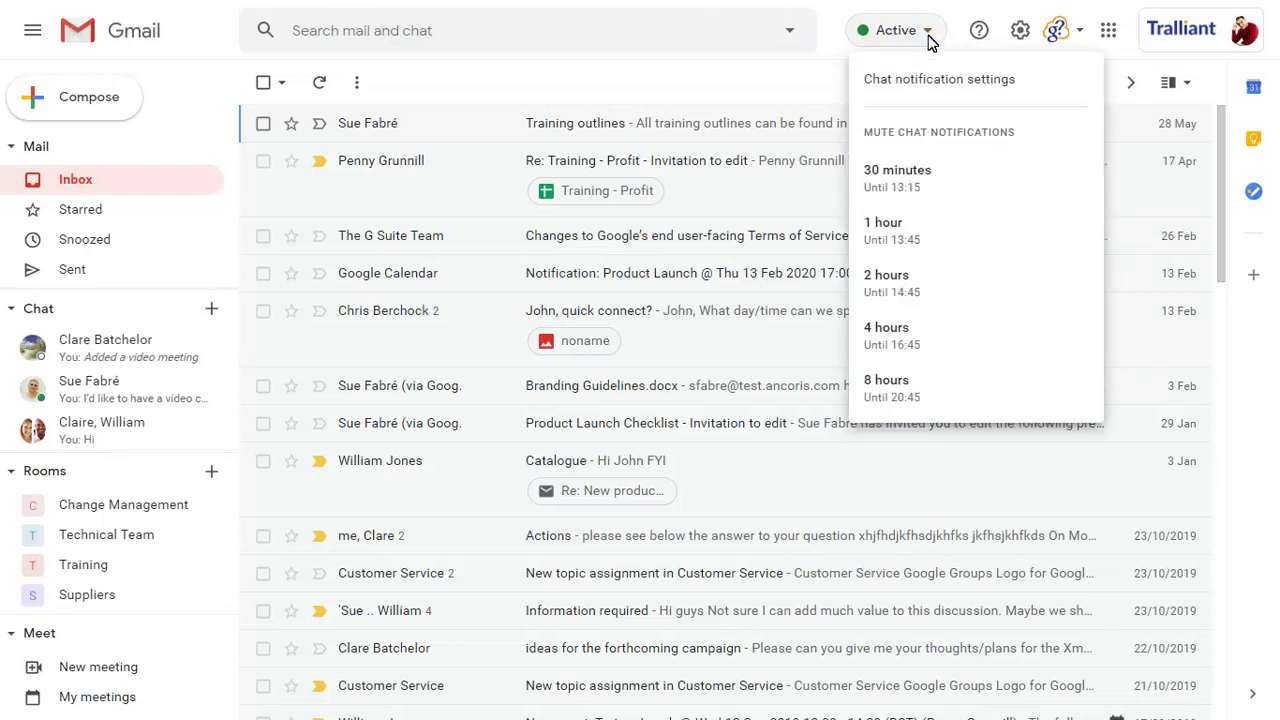
pyautogui.click(889, 245)
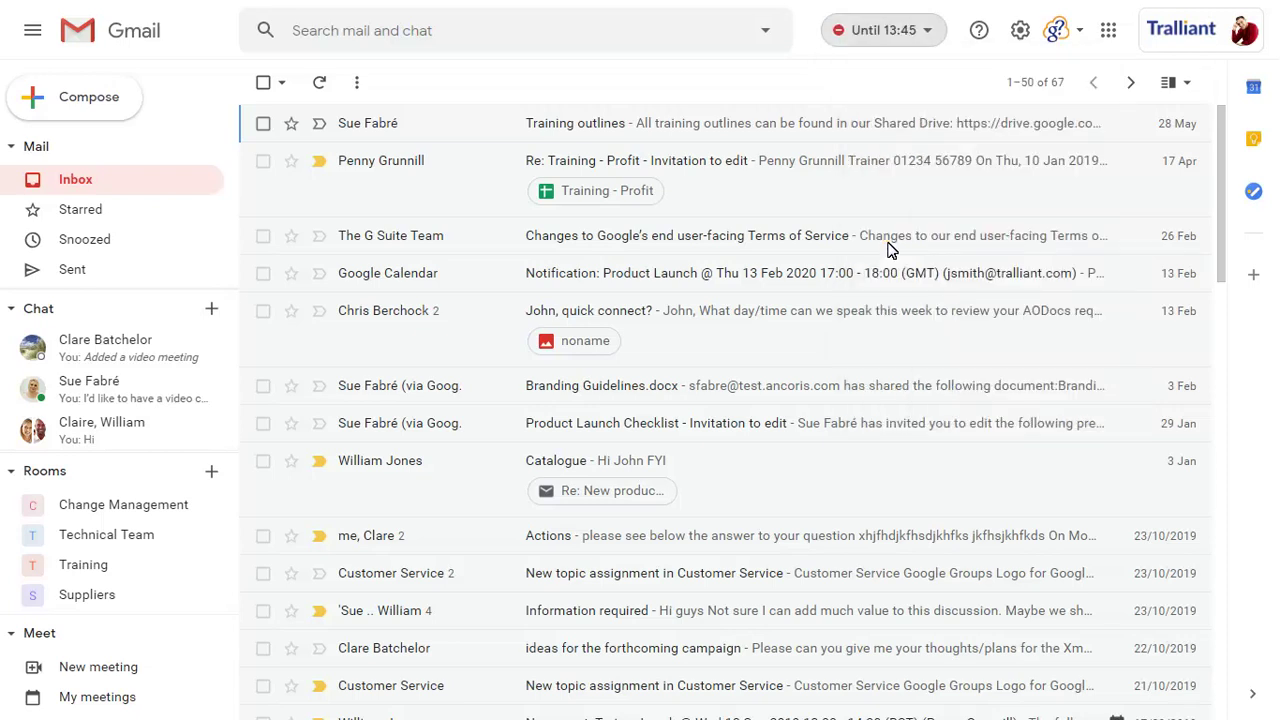
pyautogui.click(926, 37)
pyautogui.click(933, 140)
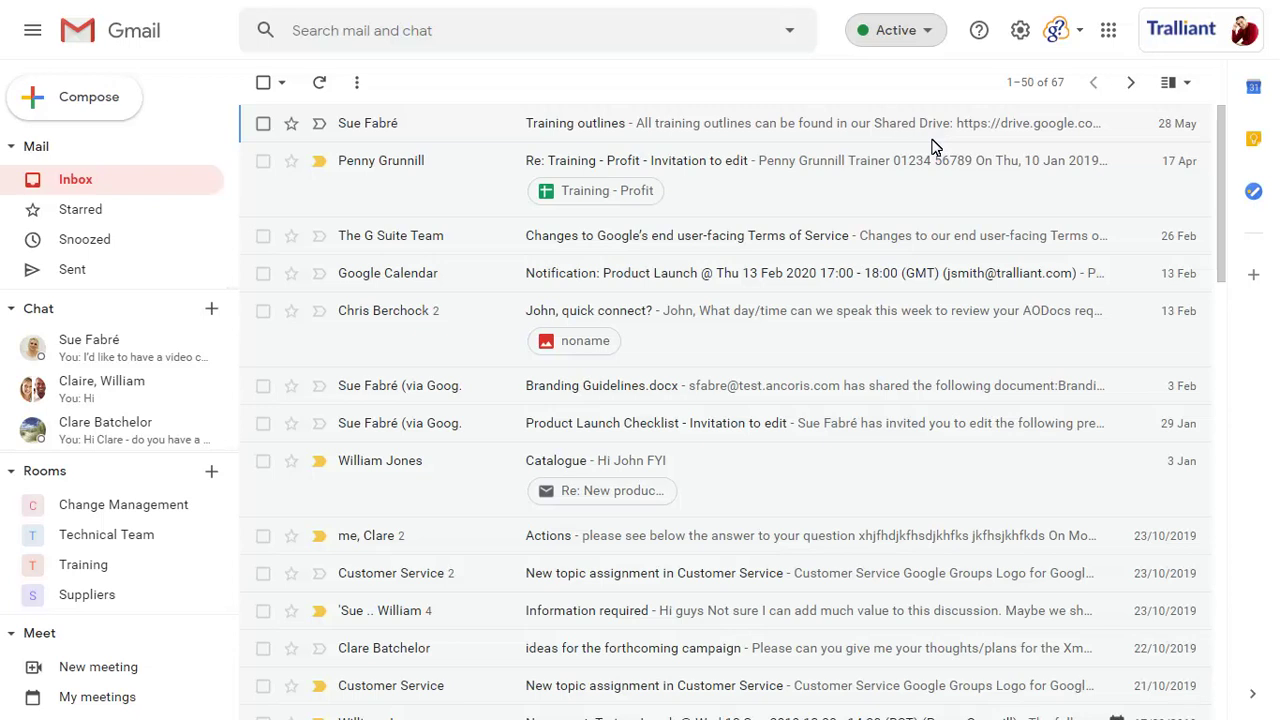
# - Forward the earlier message in the one-to-one chat to the inbox
pyautogui.click(100, 445)
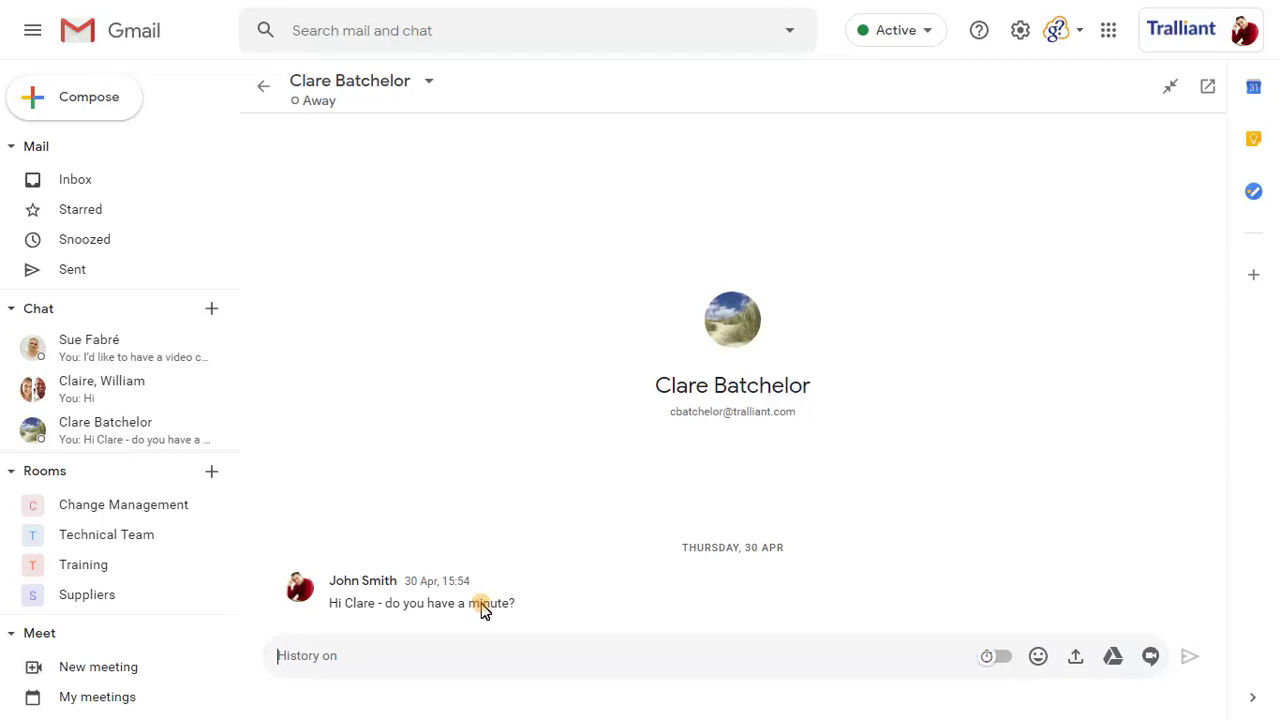
pyautogui.moveTo(714, 605)
pyautogui.click(1061, 587)
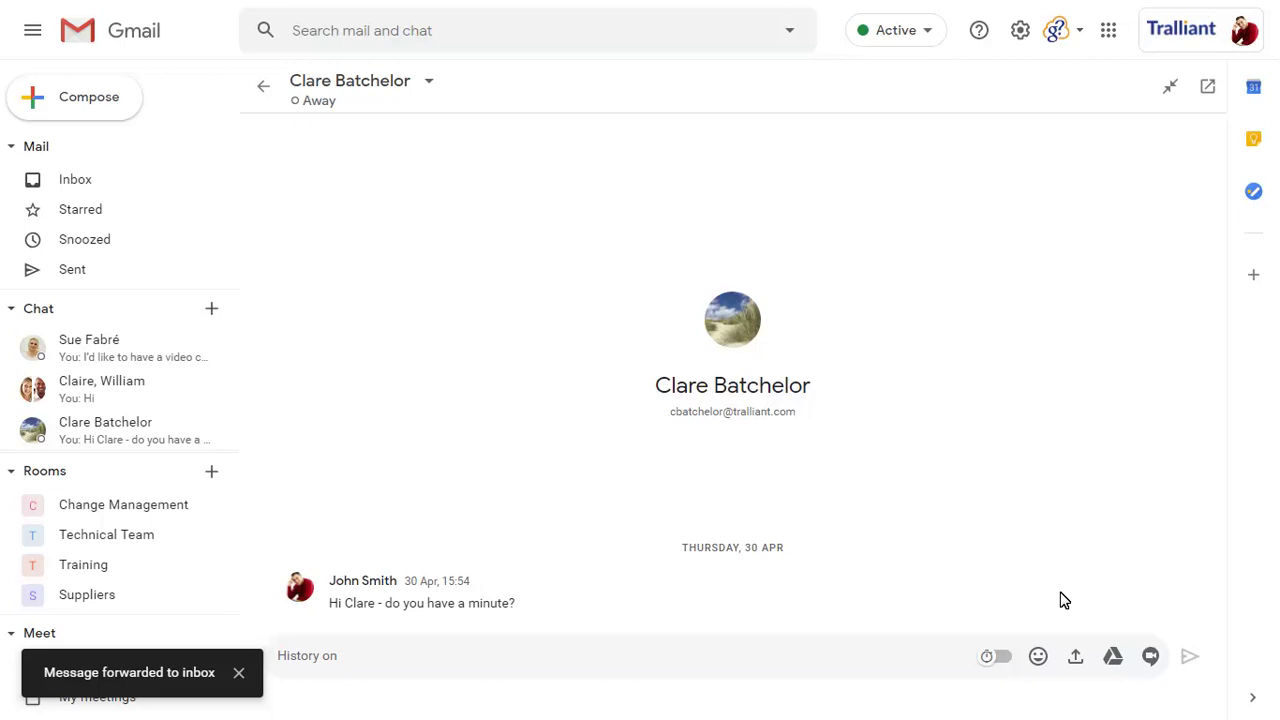
# - Send a Google Meet video meeting invite in the chat and join it
pyautogui.click(1150, 656)
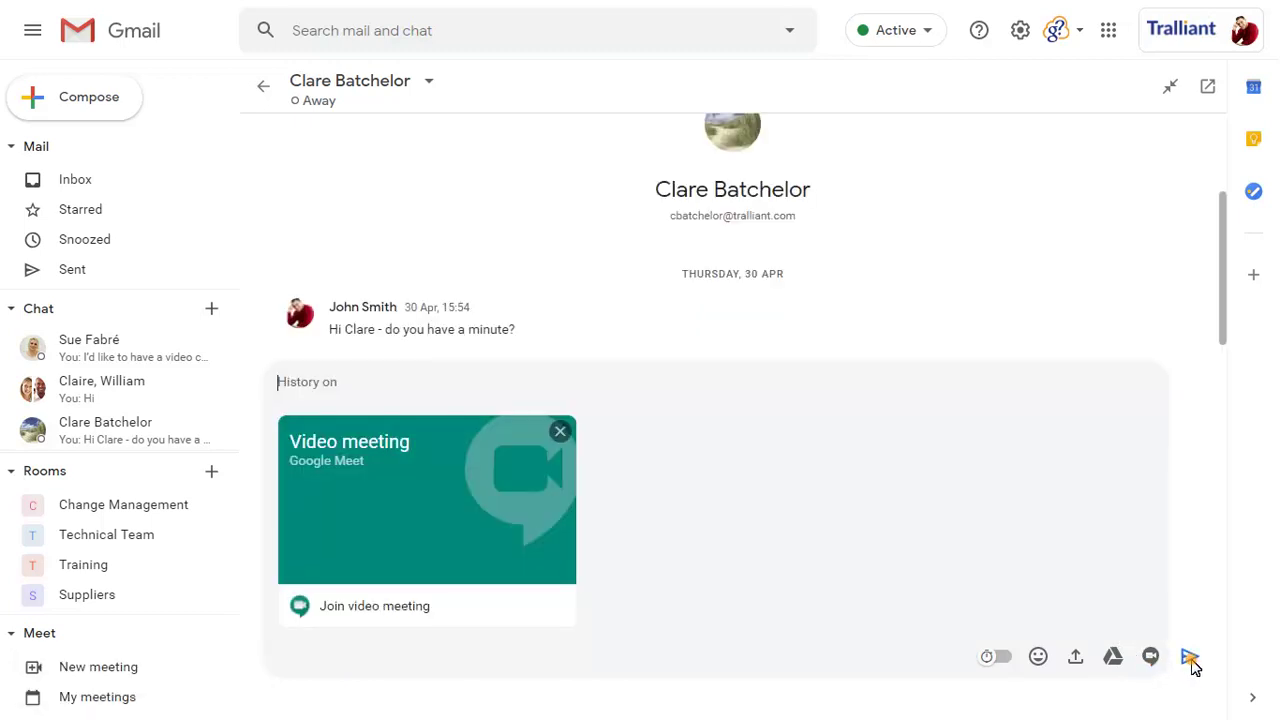
pyautogui.click(1190, 658)
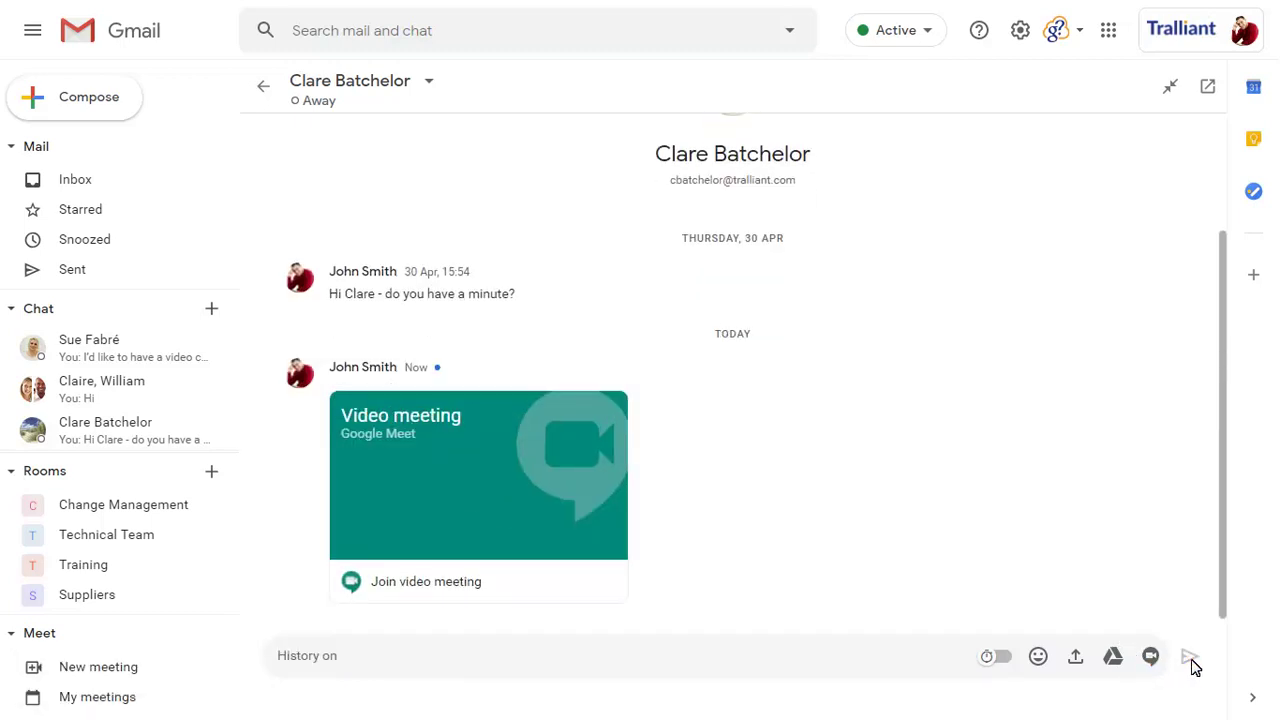
pyautogui.click(417, 583)
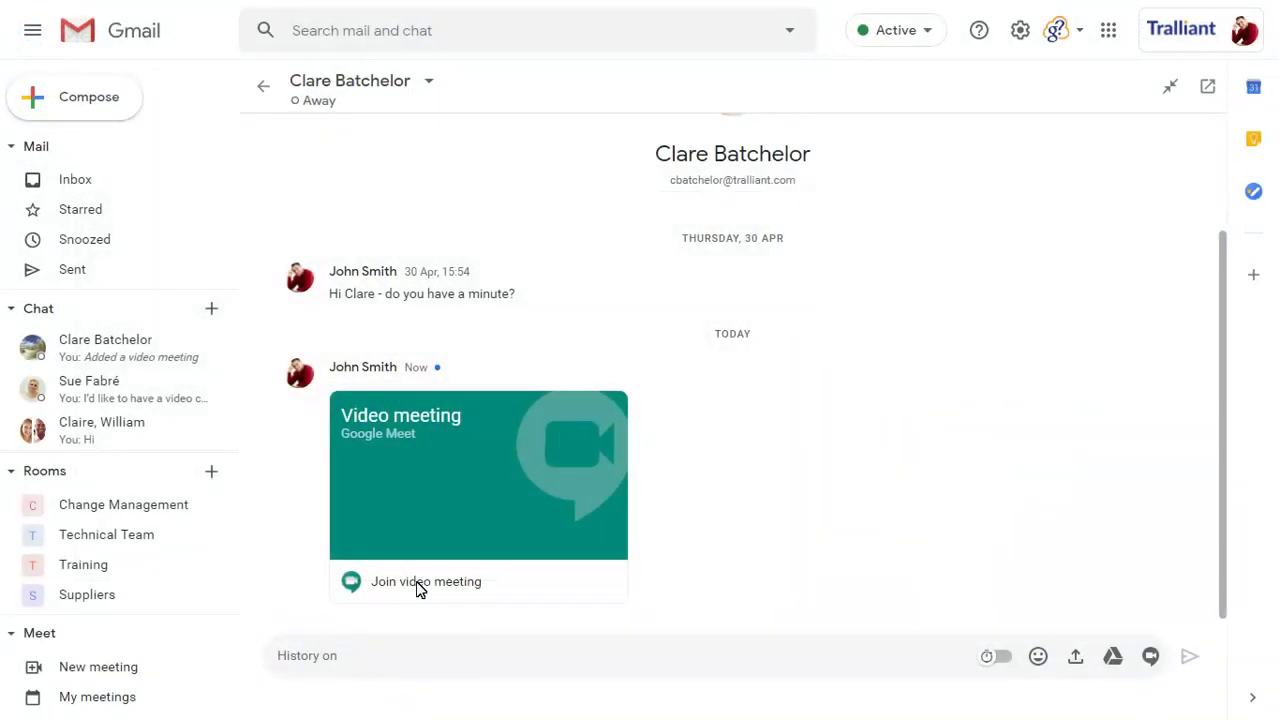
# - Create a group message with two colleagues, then switch to the Change Management room
pyautogui.click(211, 310)
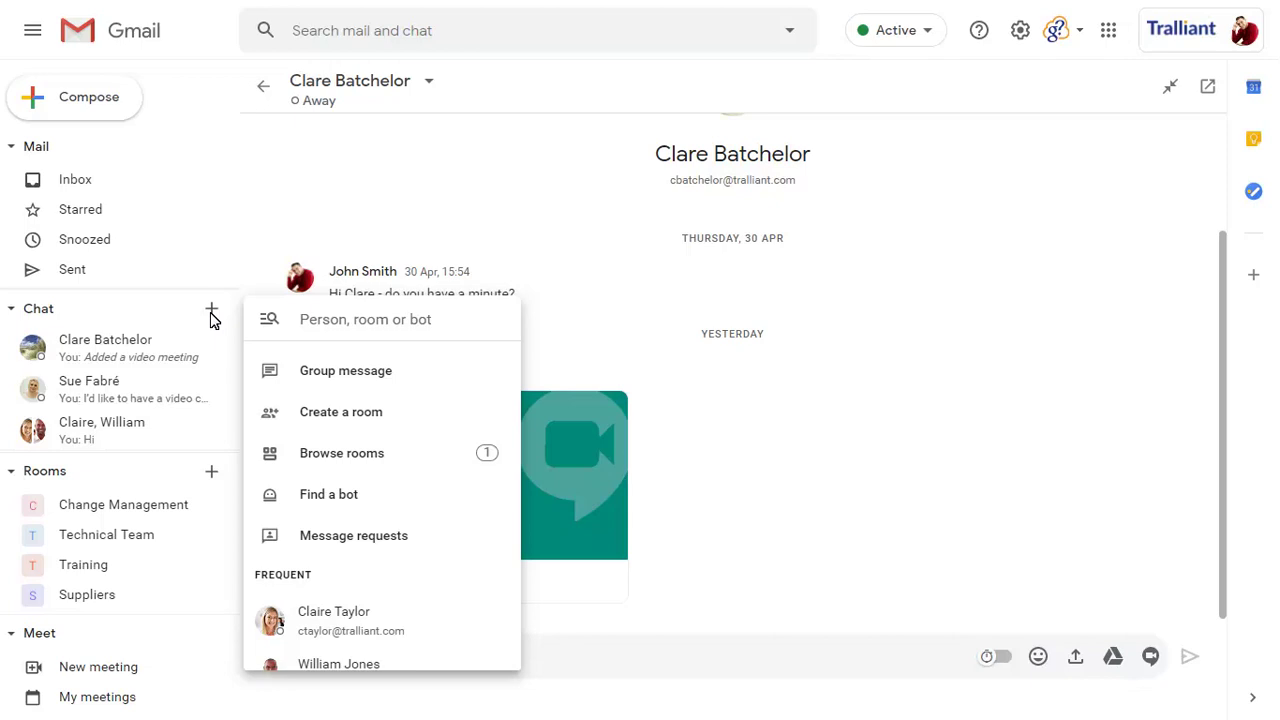
pyautogui.click(334, 372)
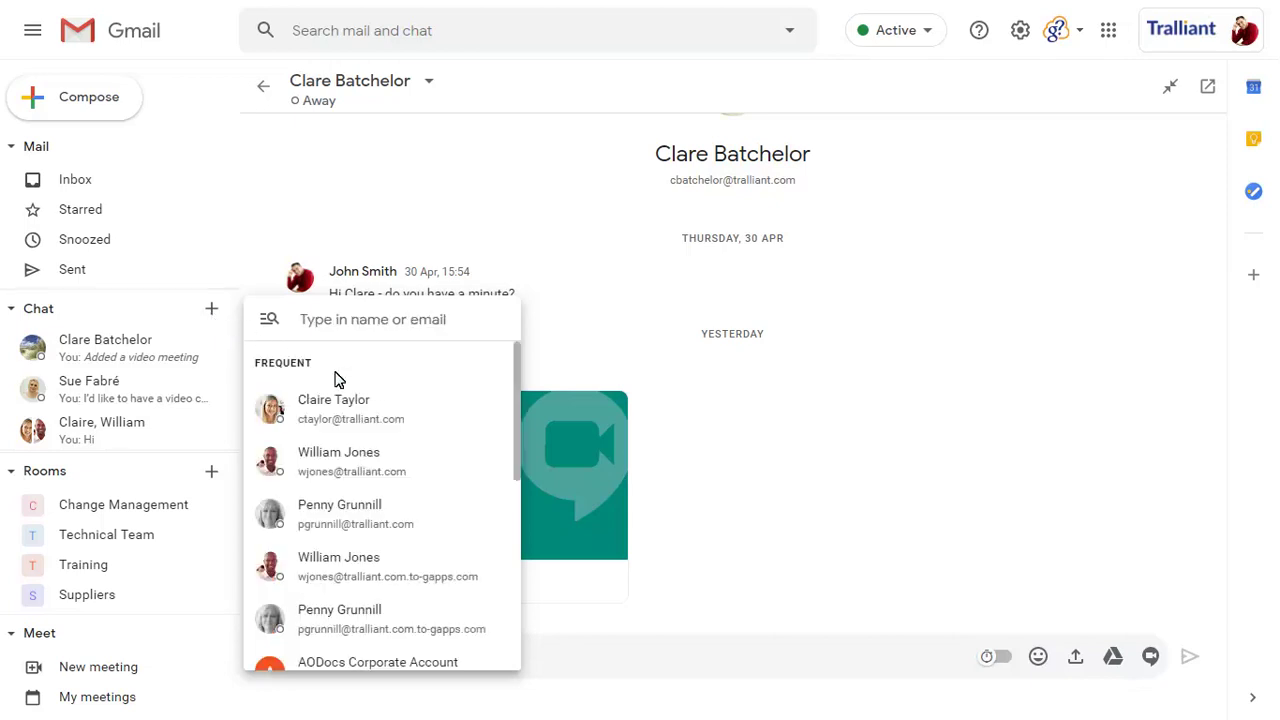
pyautogui.click(333, 466)
pyautogui.click(330, 463)
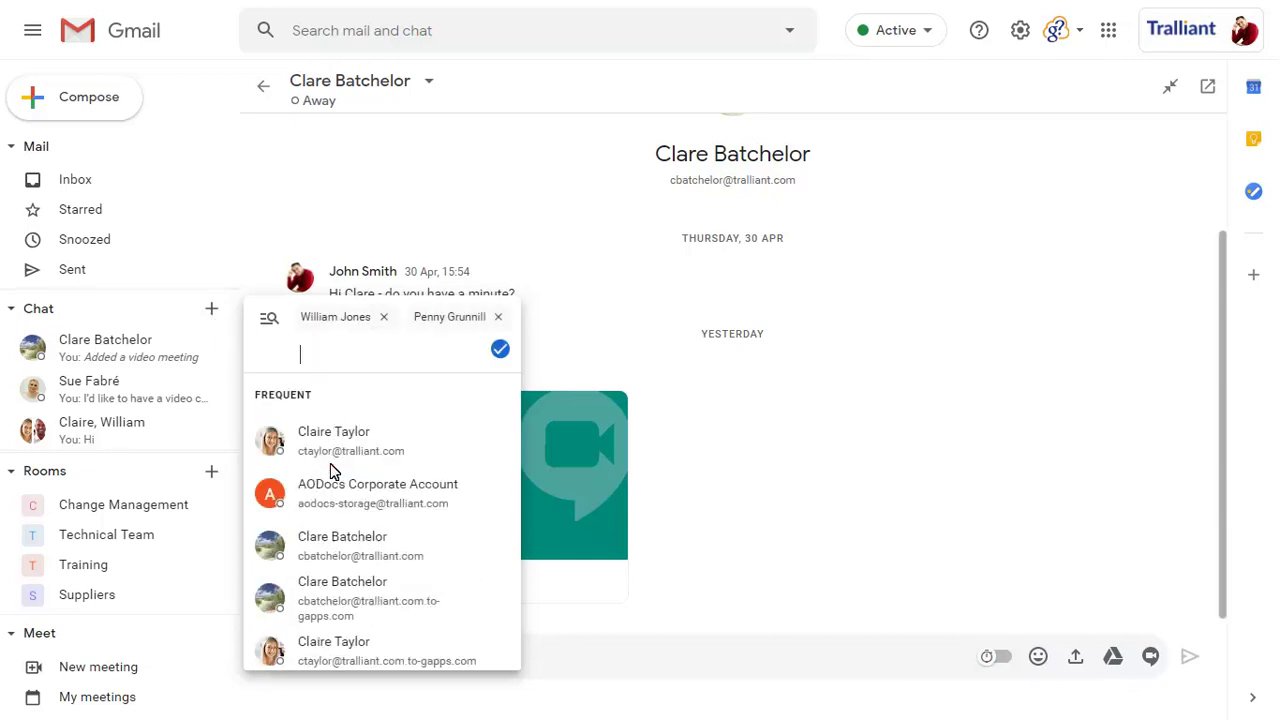
pyautogui.click(500, 348)
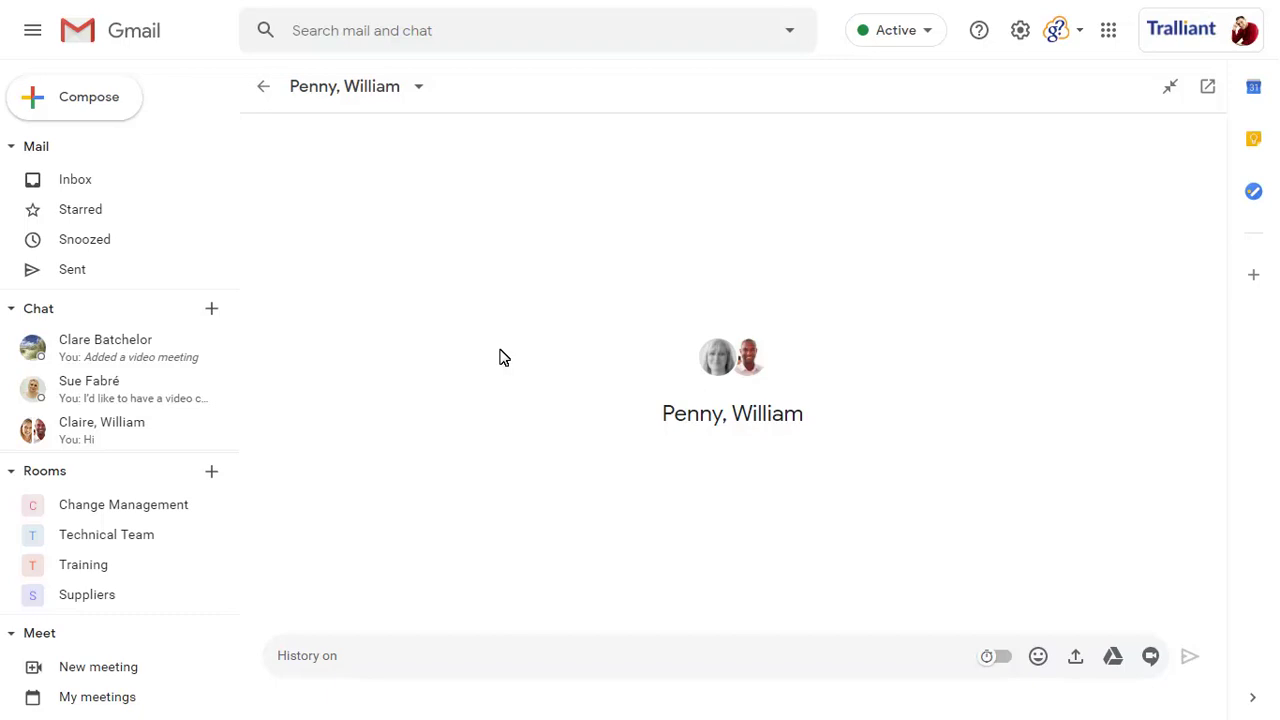
pyautogui.click(84, 510)
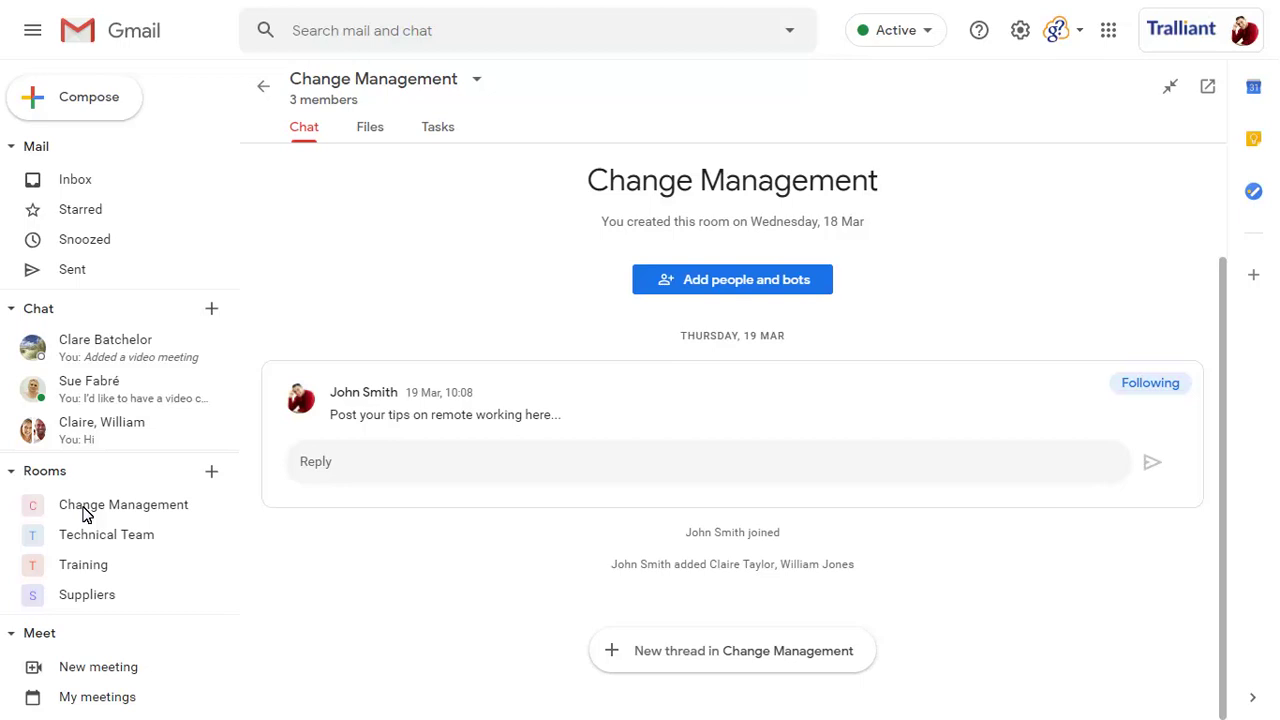
# - Post the pasted Integrated Workspace announcement as a new room thread and open the reply's Drive picker
pyautogui.click(736, 652)
pyautogui.click(306, 680)
pyautogui.write('Hi all - the new Integrated Workspace in Gmail is now available. Please let me know if you have any questions.')
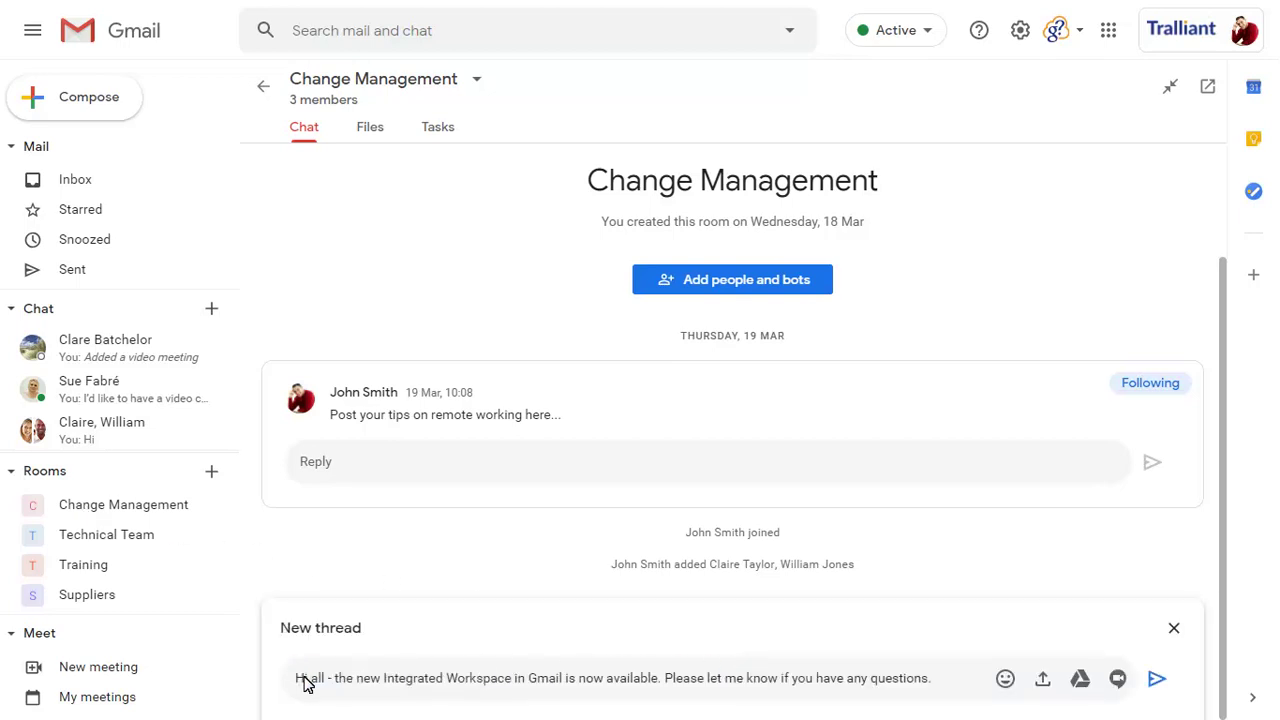
pyautogui.click(1156, 680)
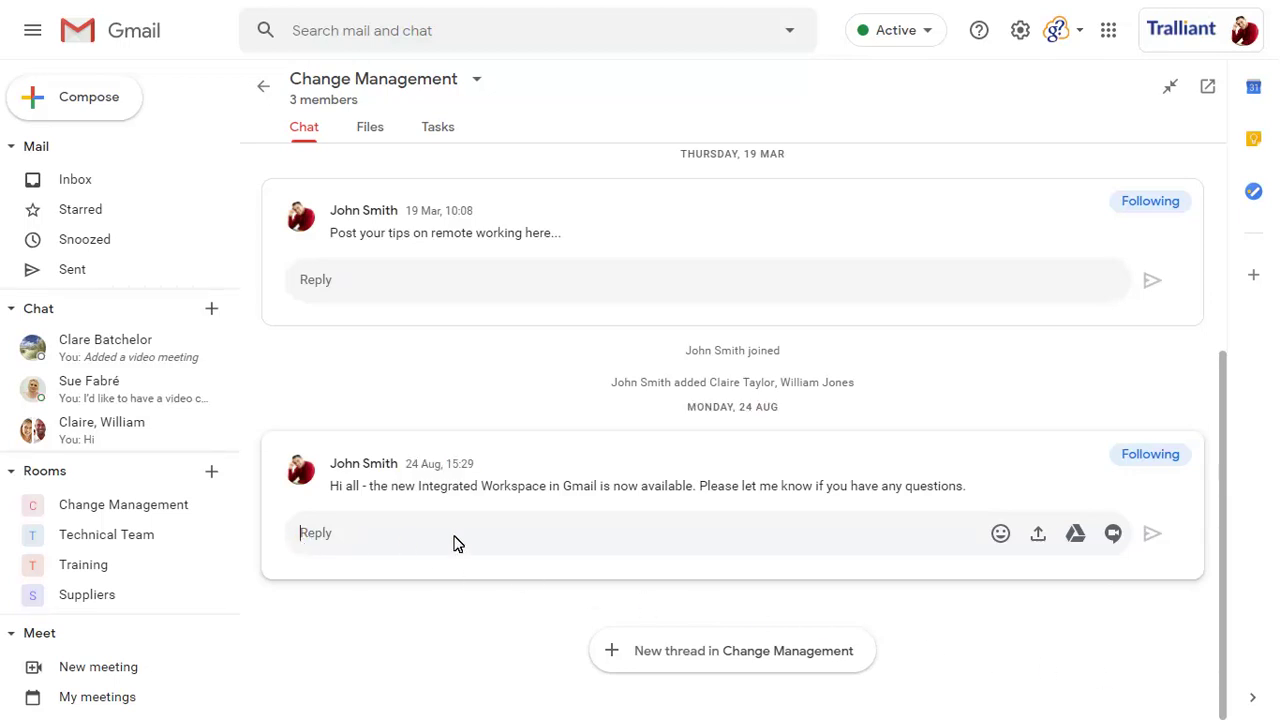
pyautogui.click(1076, 537)
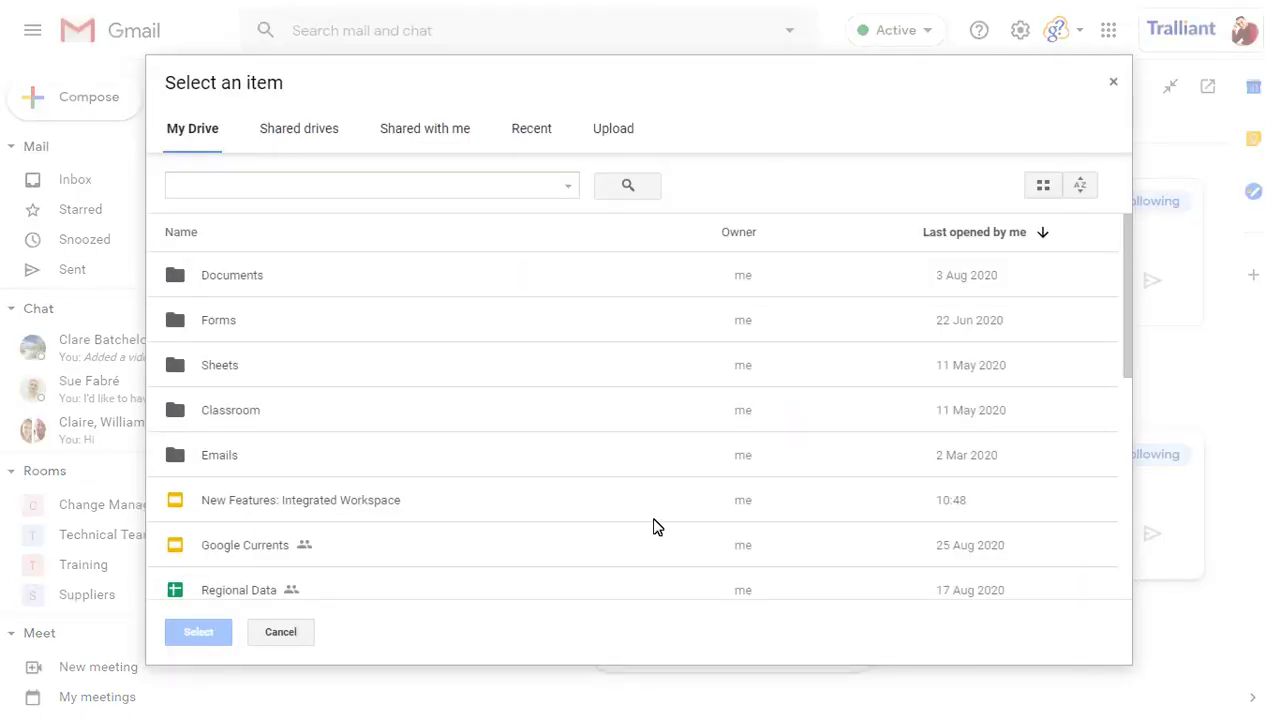
# - Share 'New Features: Integrated Workspace' into the thread with edit access, then open it from Files
pyautogui.click(236, 504)
pyautogui.click(199, 633)
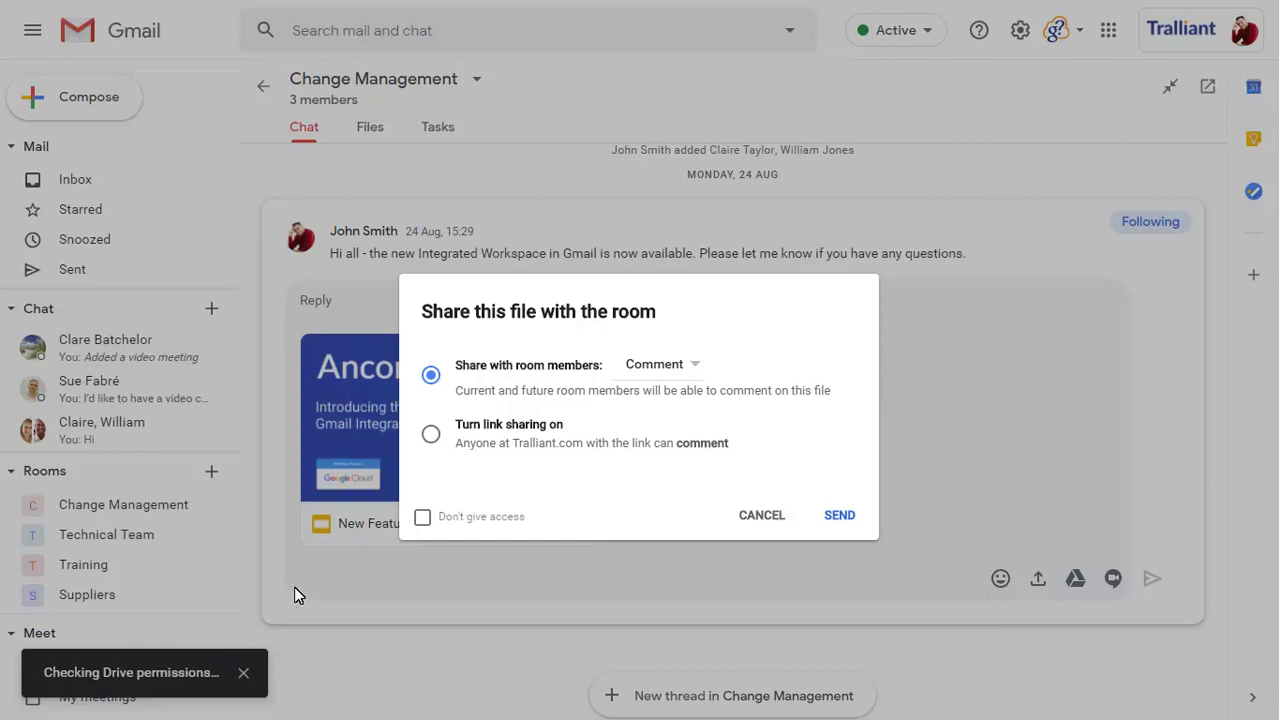
pyautogui.click(696, 368)
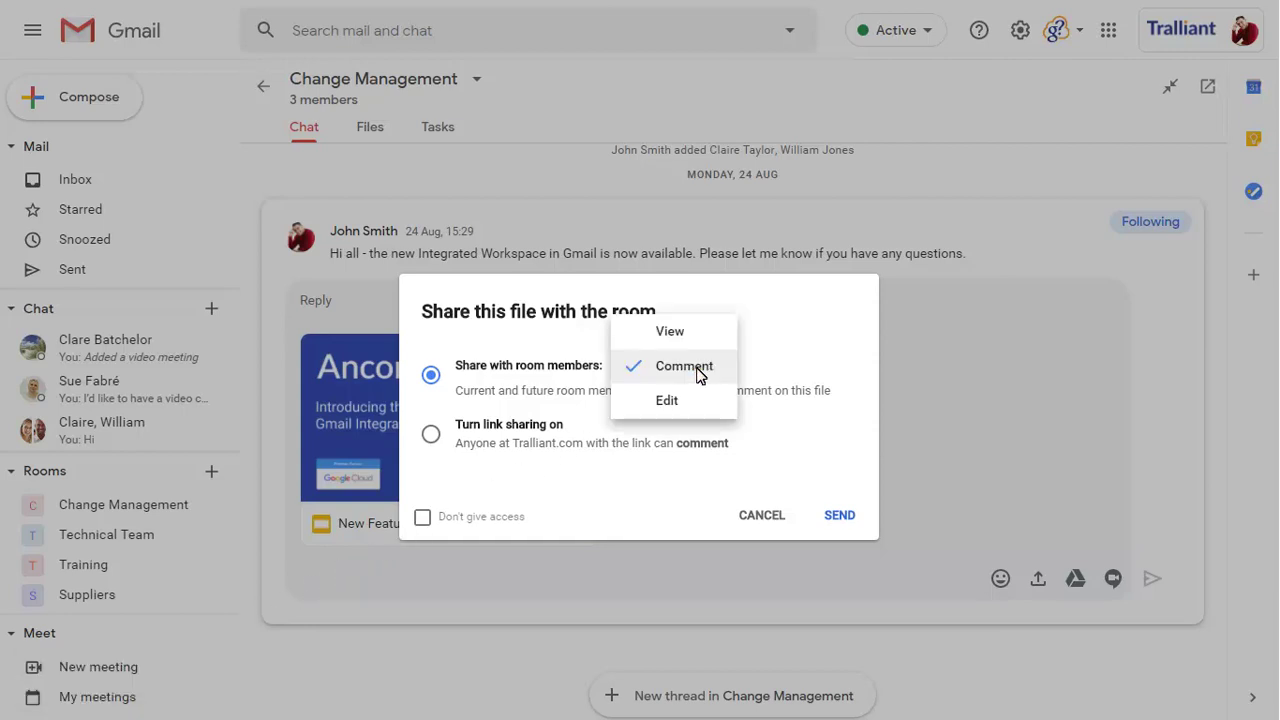
pyautogui.click(666, 400)
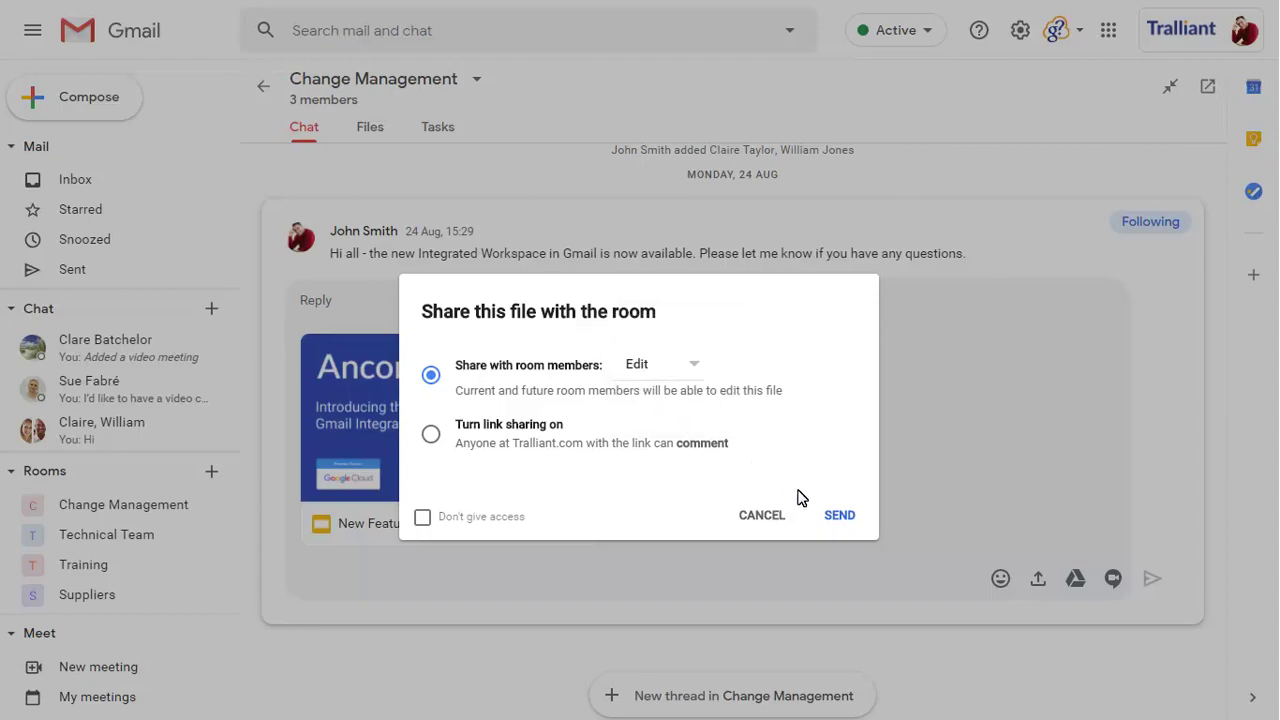
pyautogui.click(841, 517)
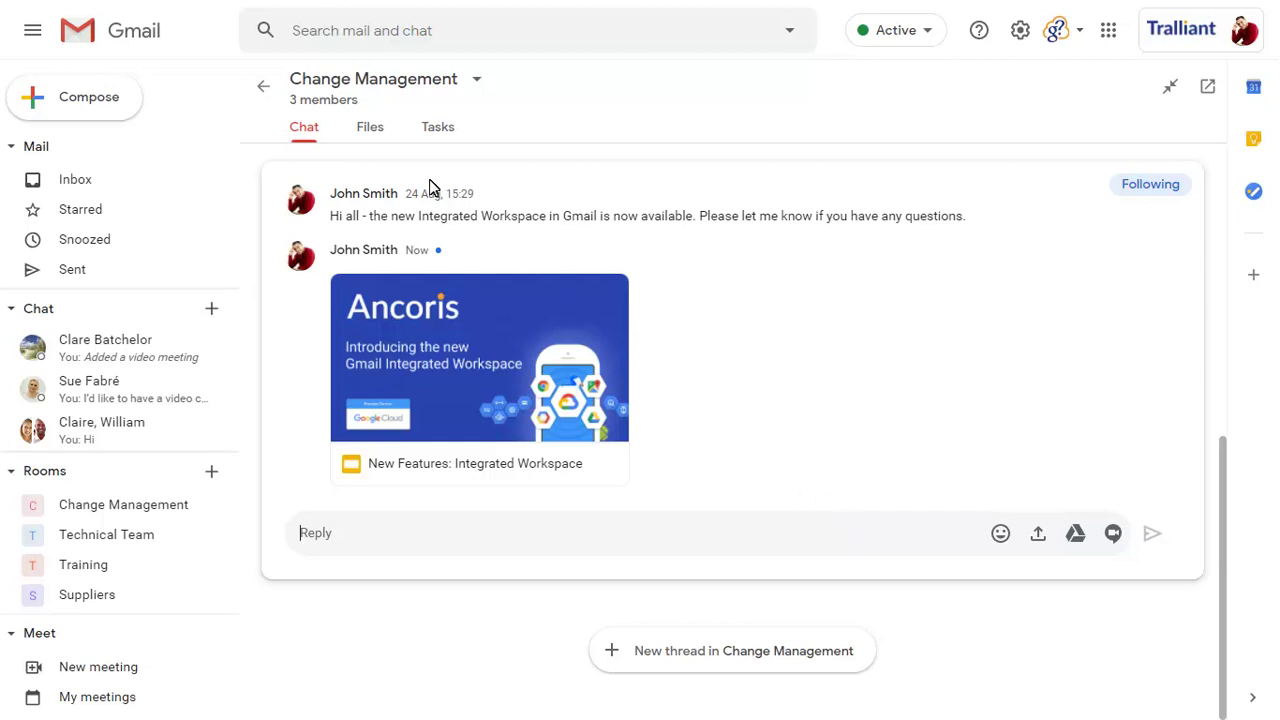
pyautogui.click(370, 134)
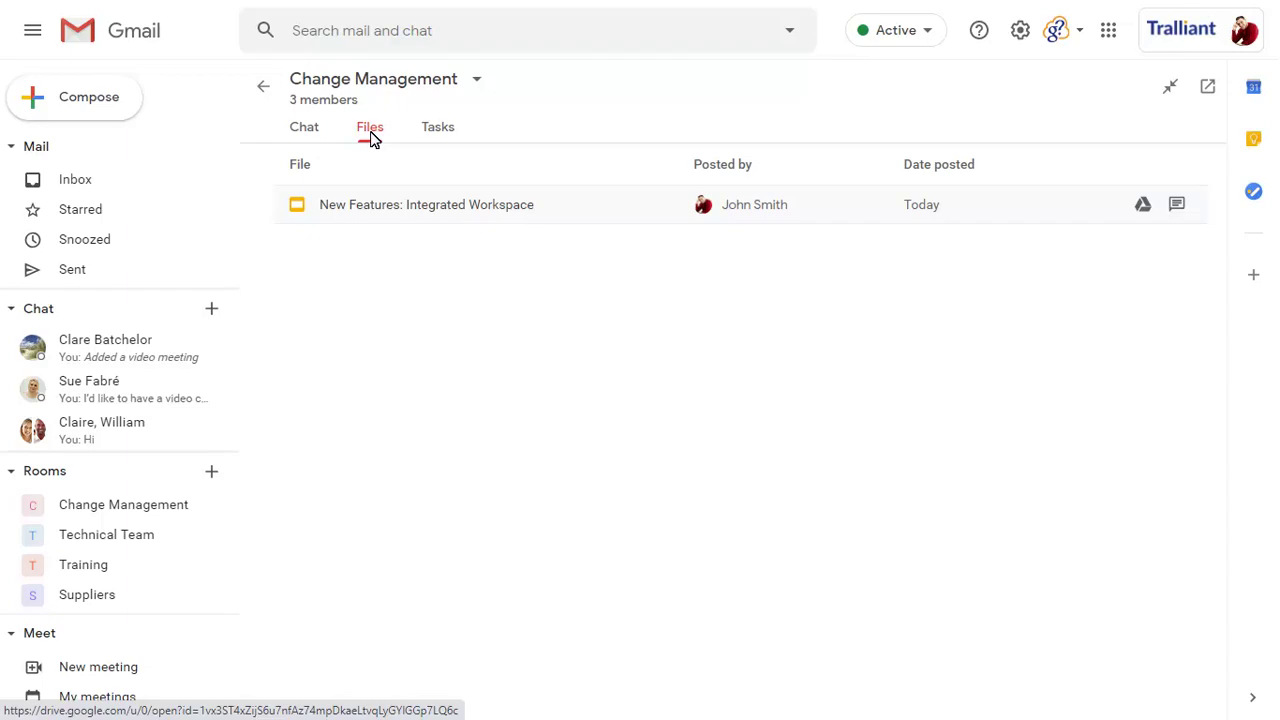
pyautogui.click(371, 207)
# - Add a room task titled 'Update G Suite training' with pasted details
pyautogui.click(440, 138)
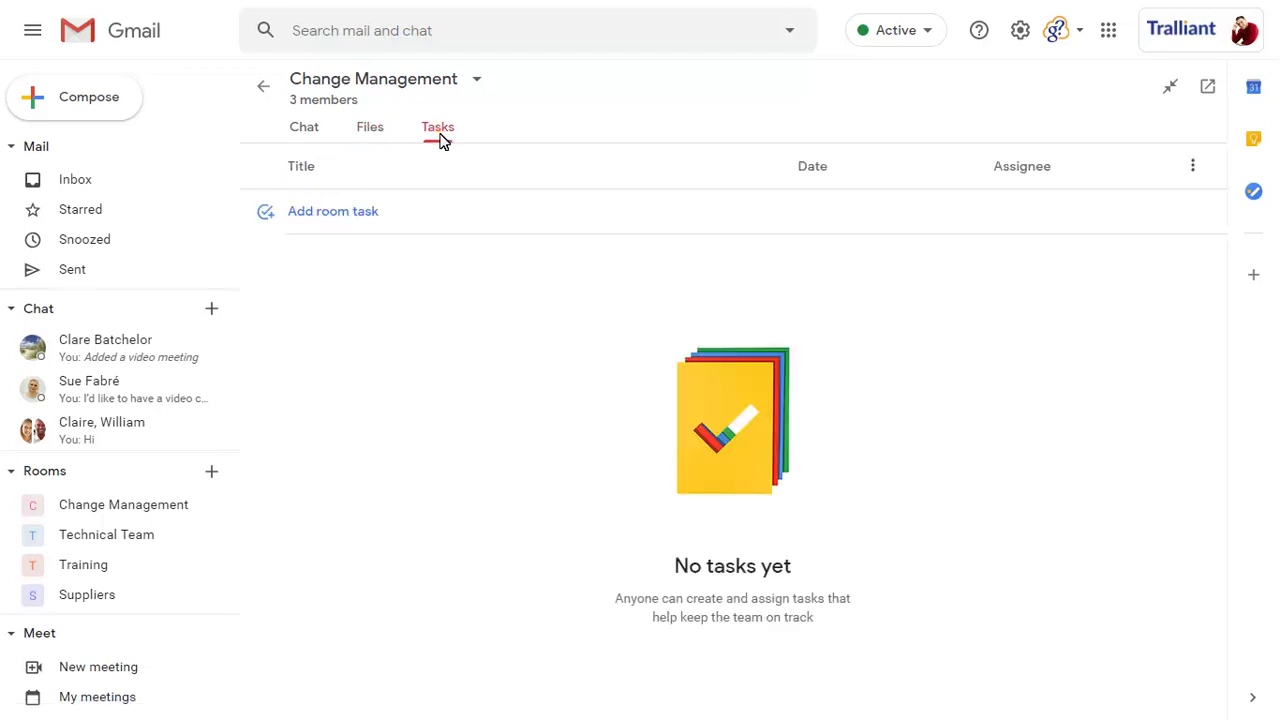
pyautogui.click(328, 218)
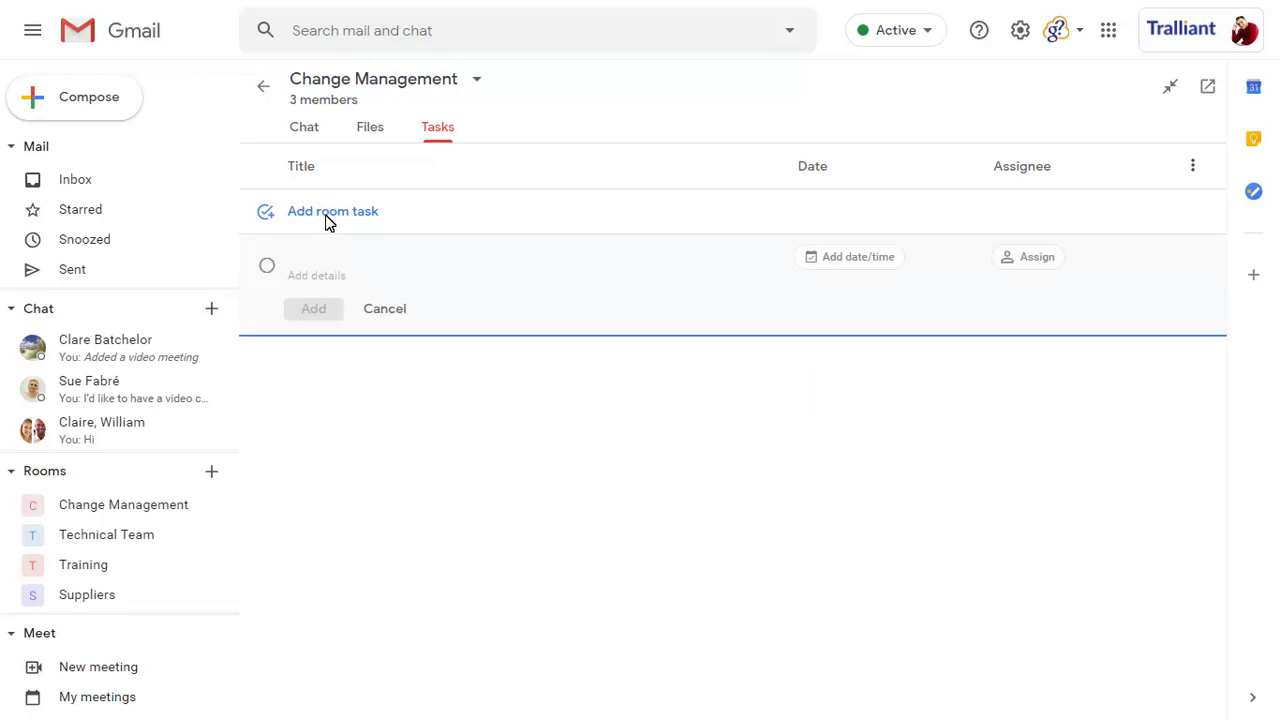
pyautogui.click(293, 268)
pyautogui.write('Update G Suite training')
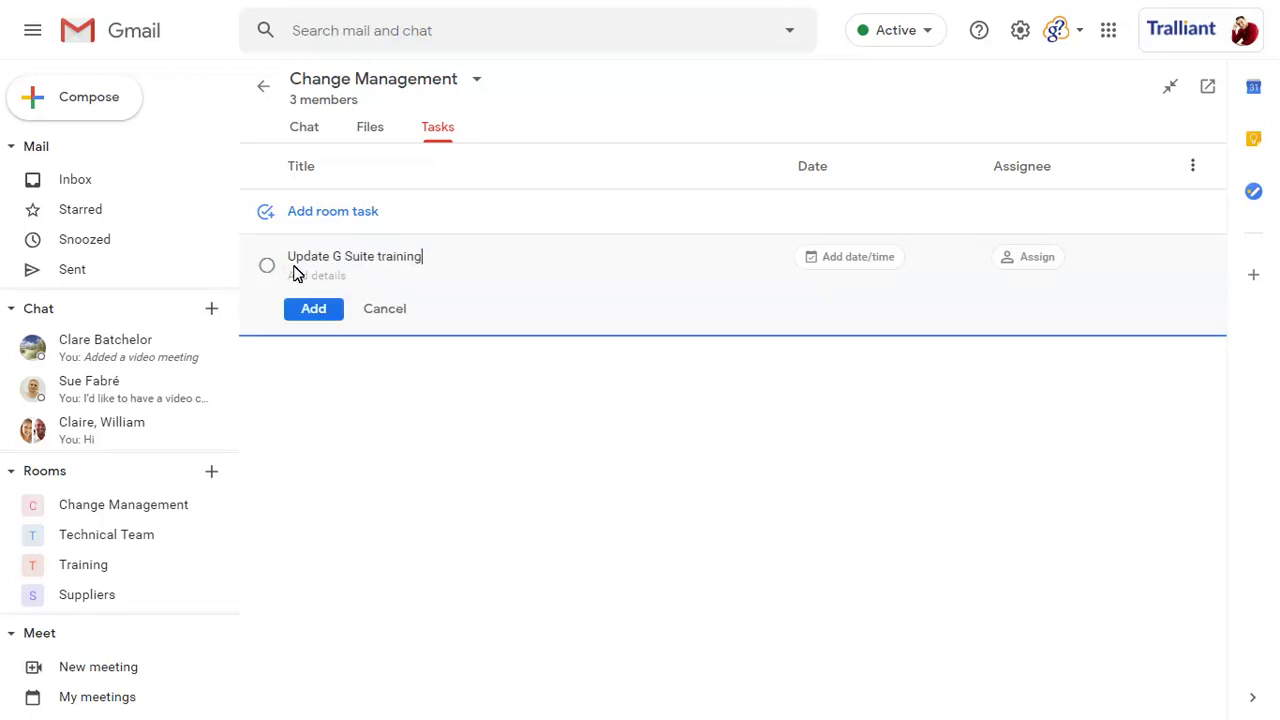
pyautogui.click(309, 279)
pyautogui.write('Update all material to include the new Integrated Workspace.')
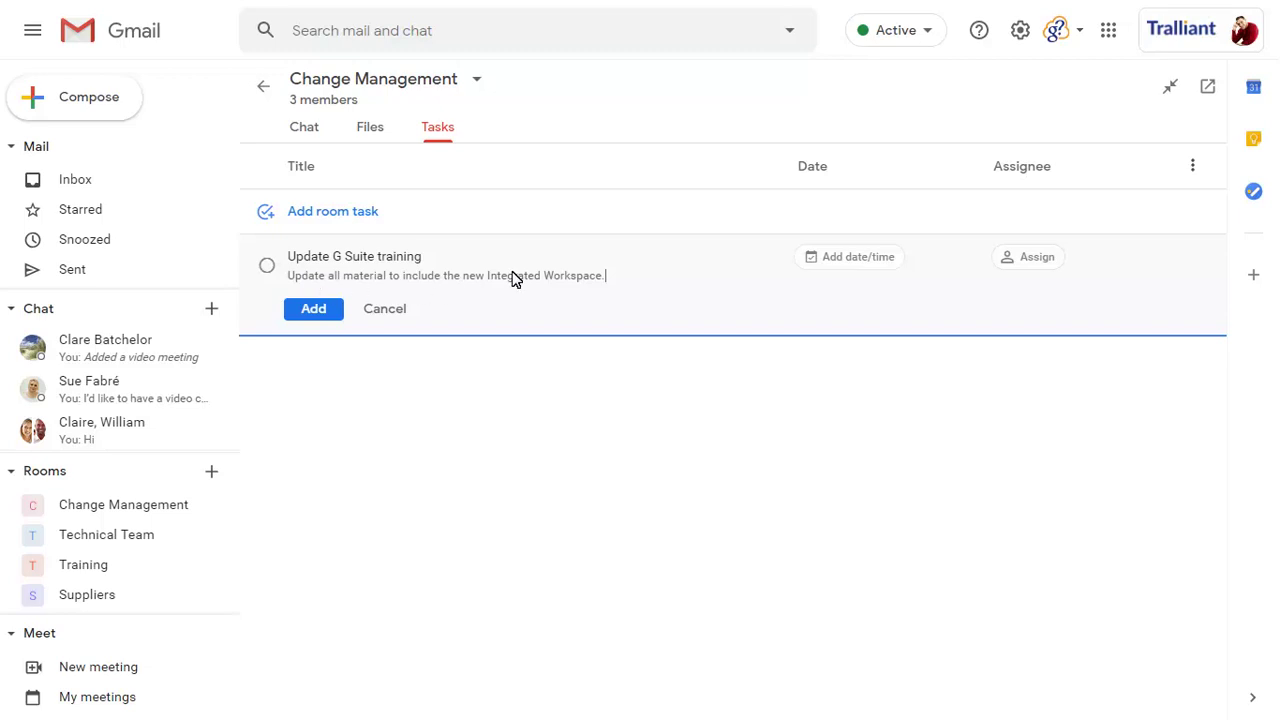
# - Set the task's due date to 28 Aug at 13:00
pyautogui.click(850, 260)
pyautogui.click(766, 430)
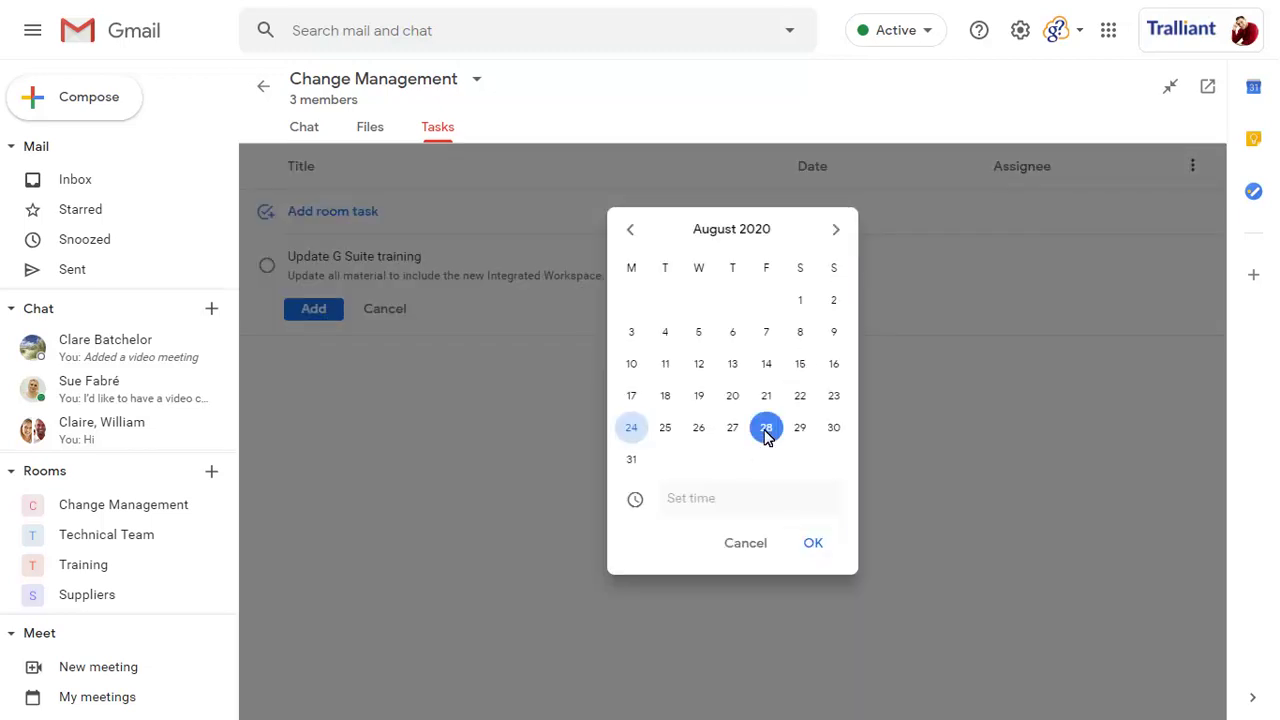
pyautogui.click(674, 505)
pyautogui.scroll(-3, 833, 655)
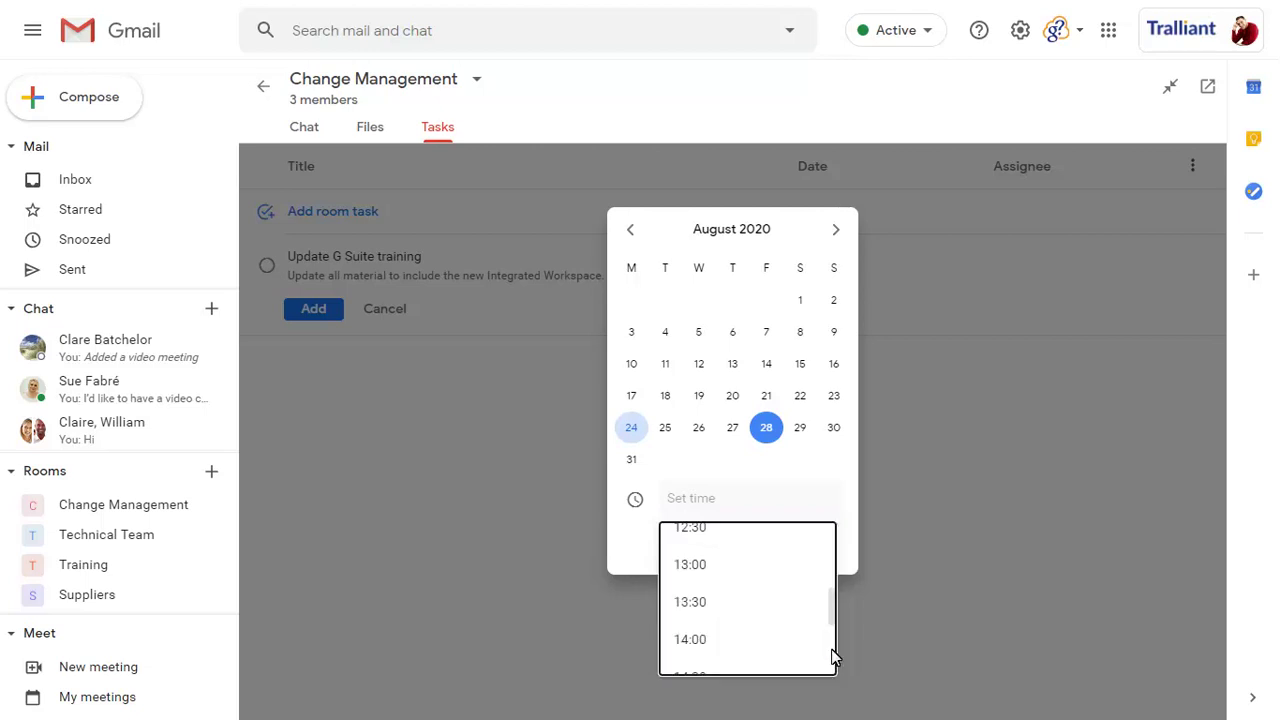
pyautogui.click(690, 566)
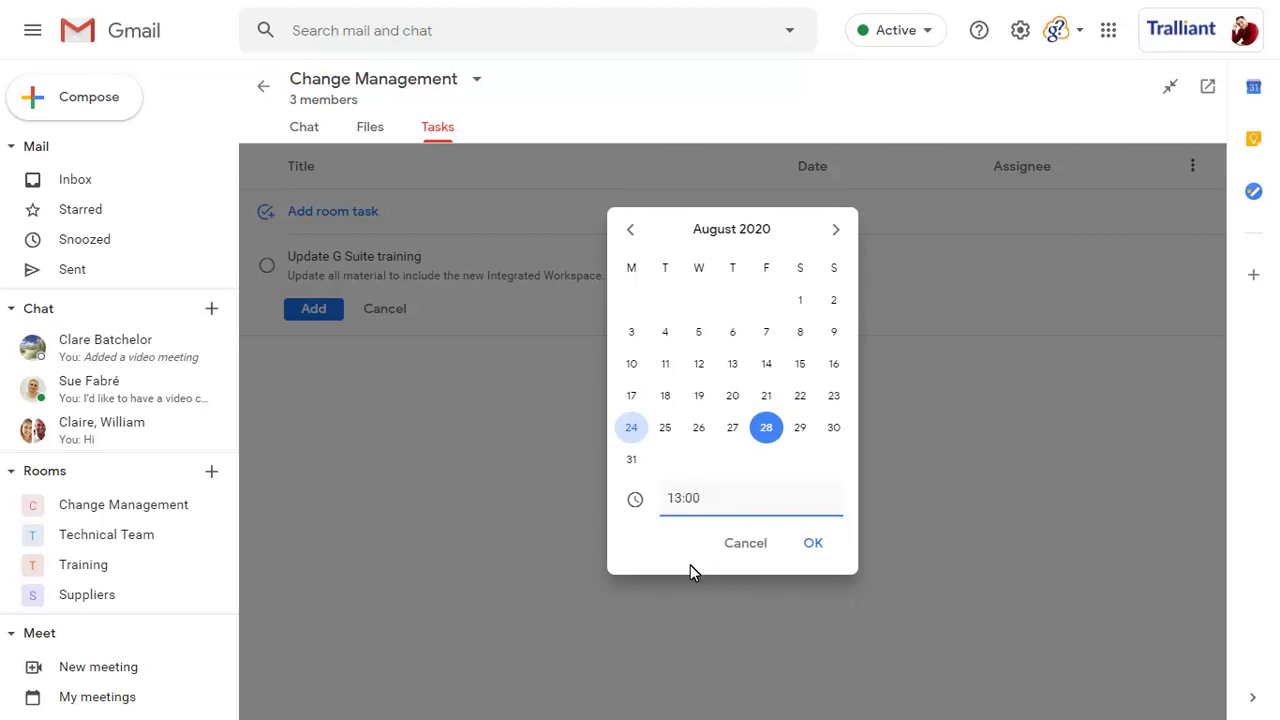
pyautogui.click(812, 547)
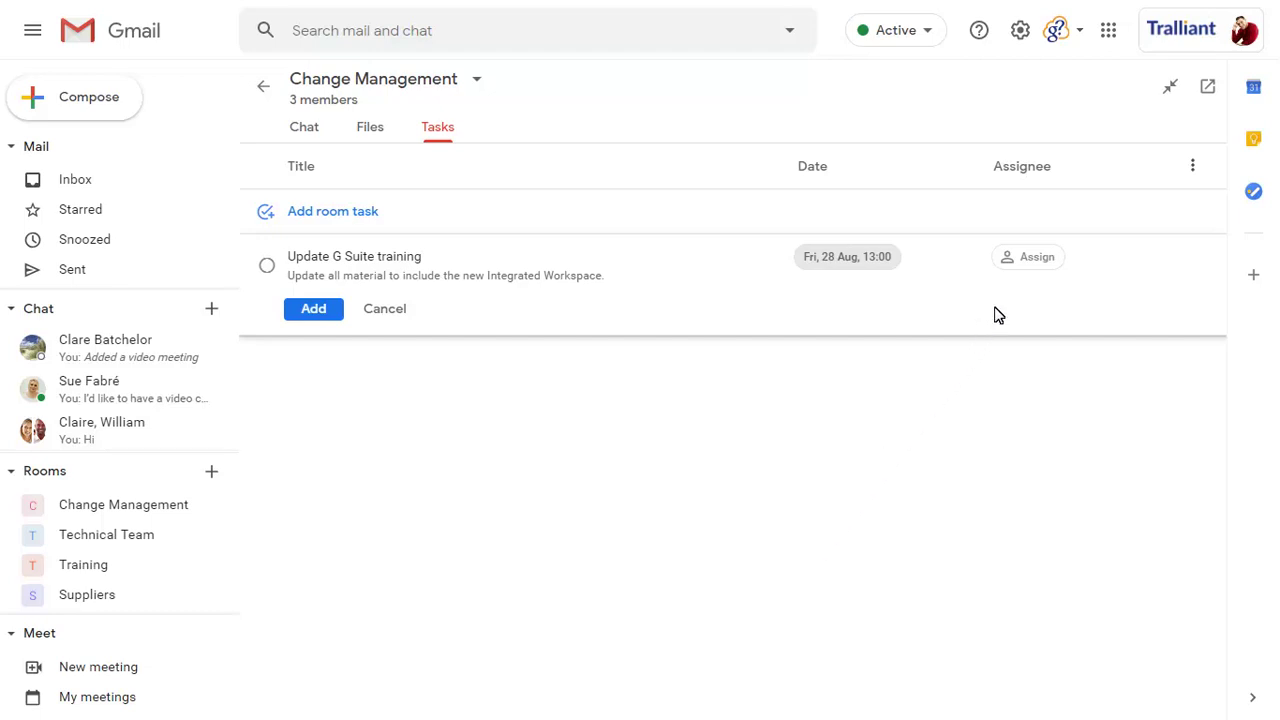
# - Assign the task to a room member, save it, and start a new video meeting
pyautogui.click(1033, 260)
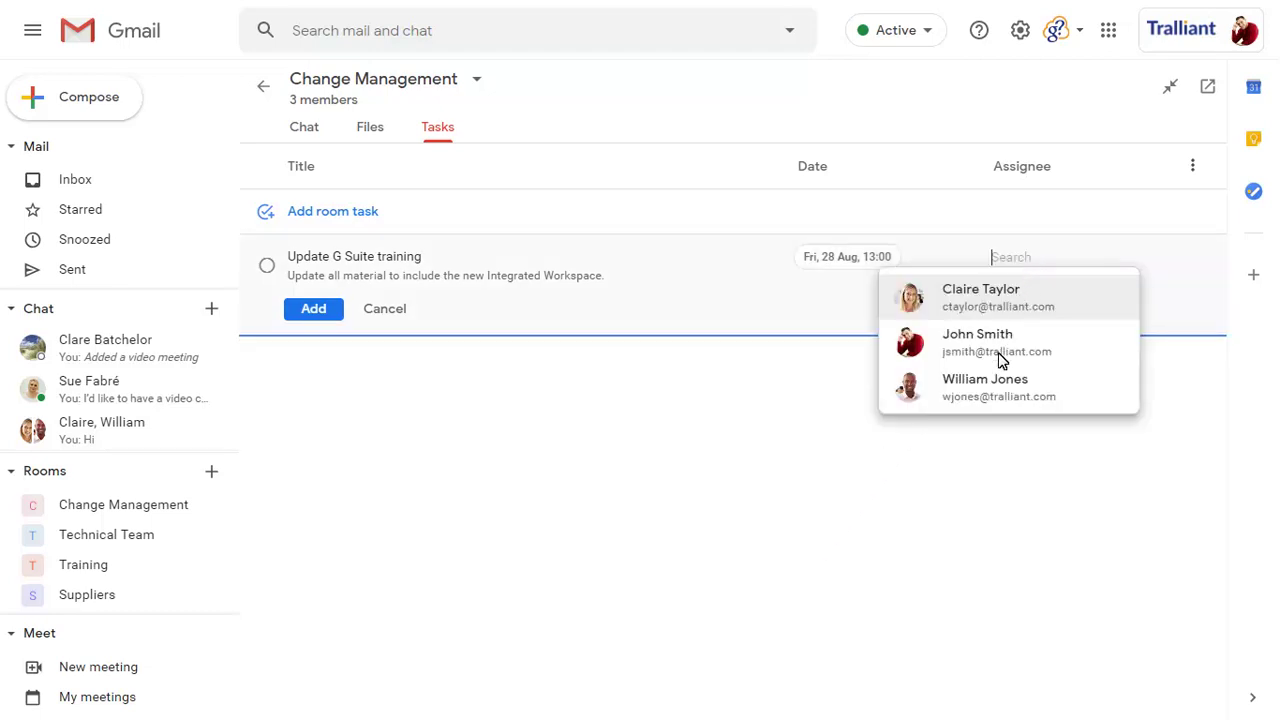
pyautogui.click(988, 390)
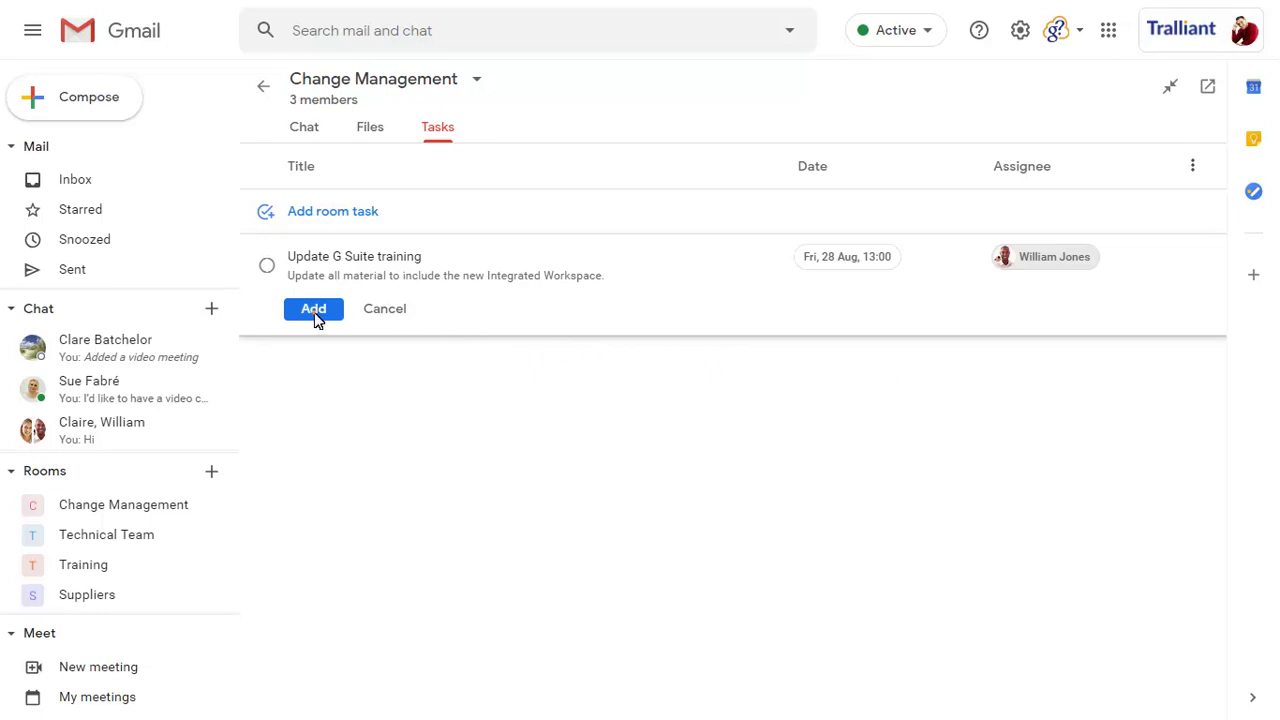
pyautogui.click(315, 311)
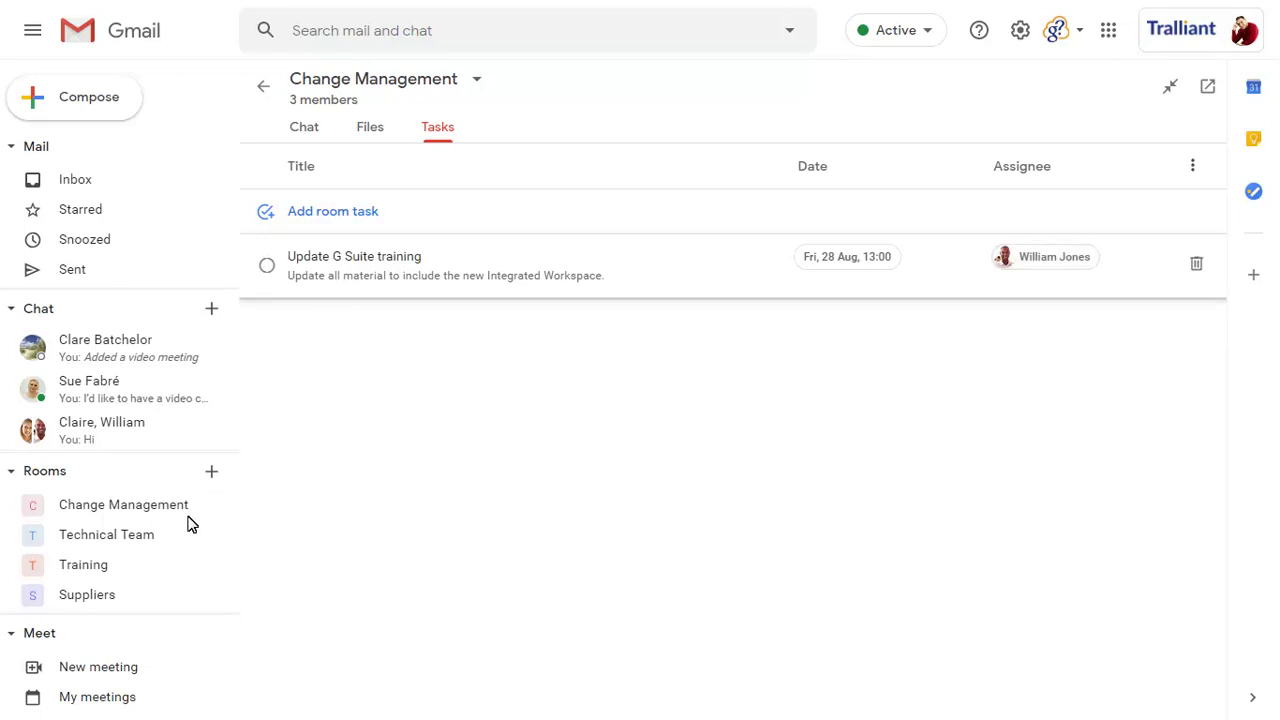
pyautogui.click(95, 668)
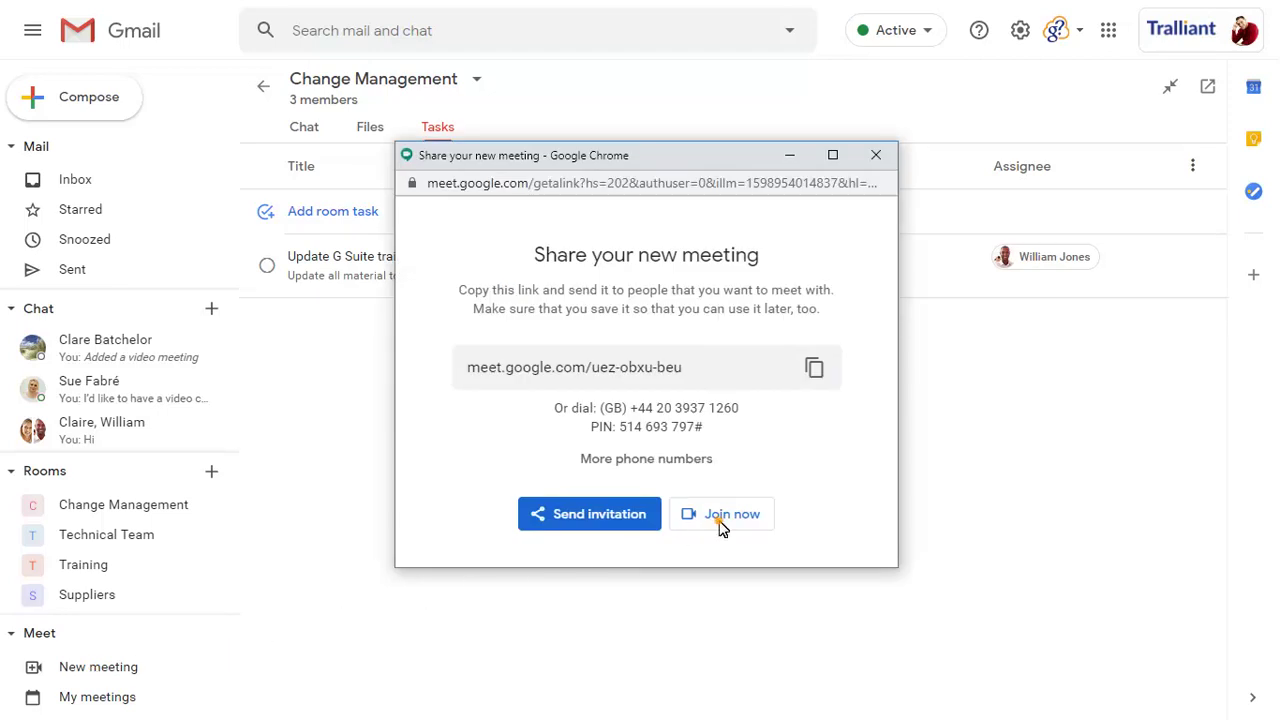
pyautogui.click(720, 522)
# - Join the new meeting, check the People panel, then hang up
pyautogui.click(937, 390)
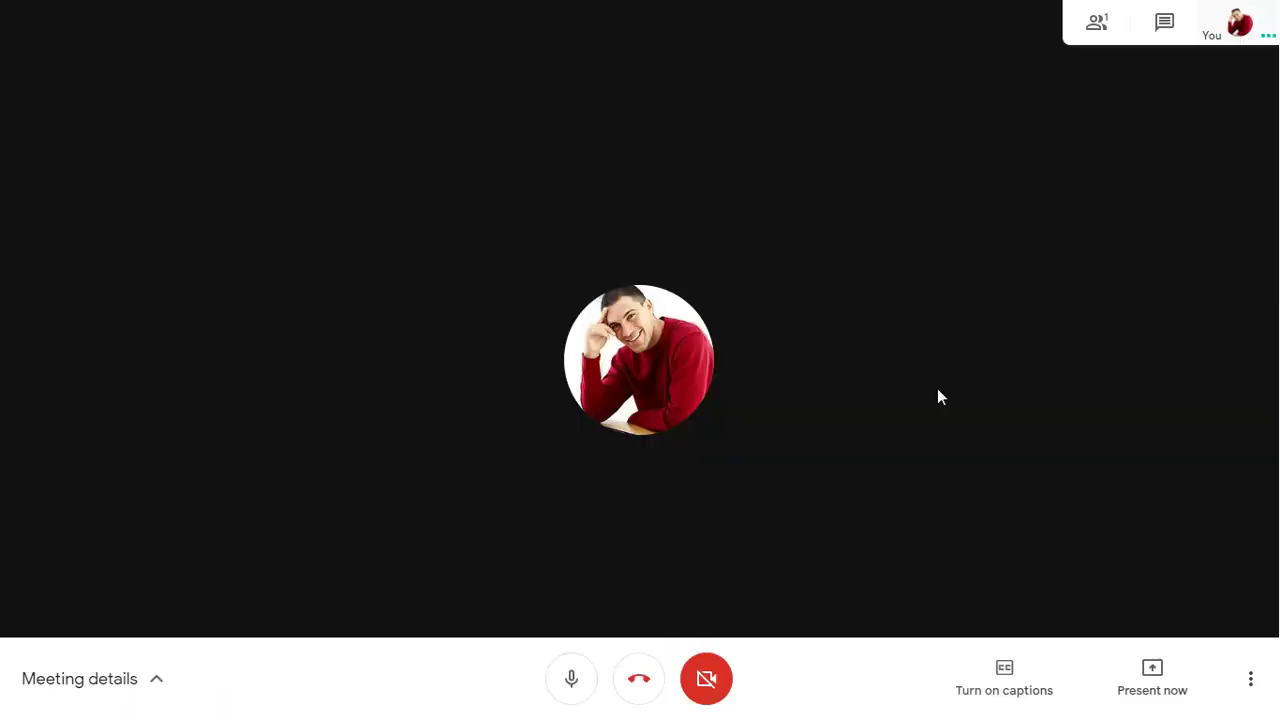
pyautogui.click(1098, 24)
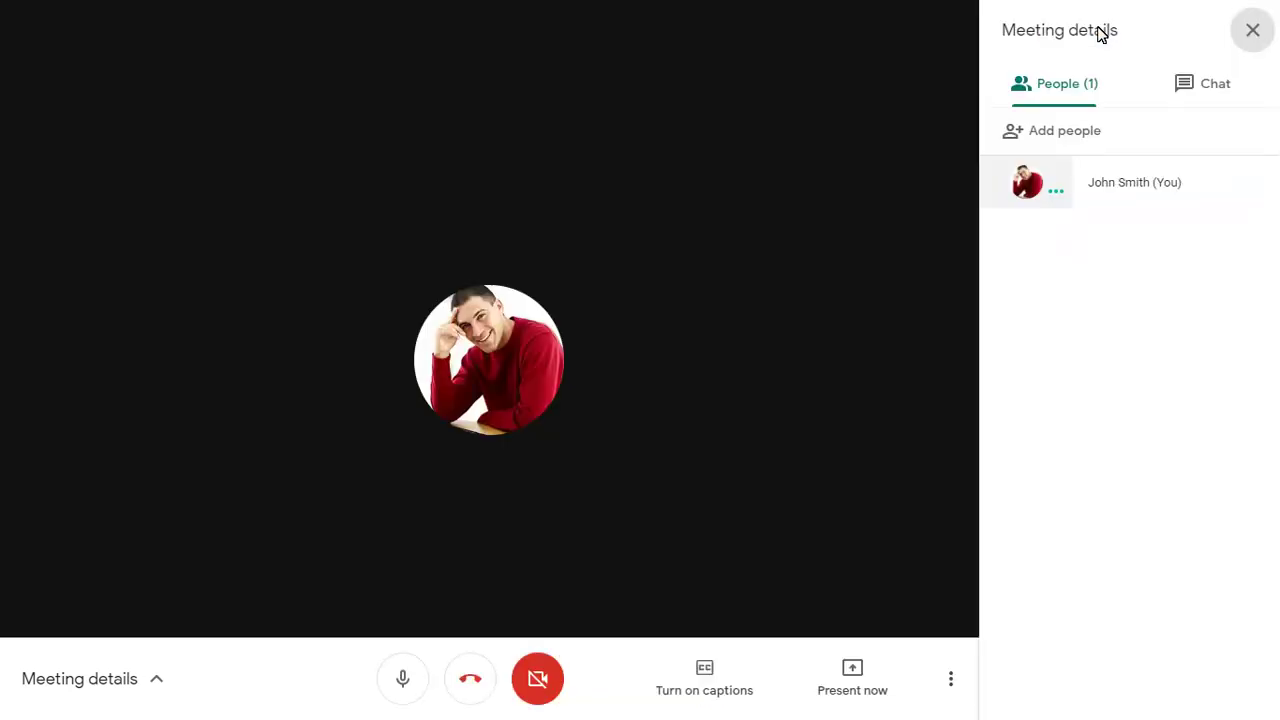
pyautogui.click(476, 688)
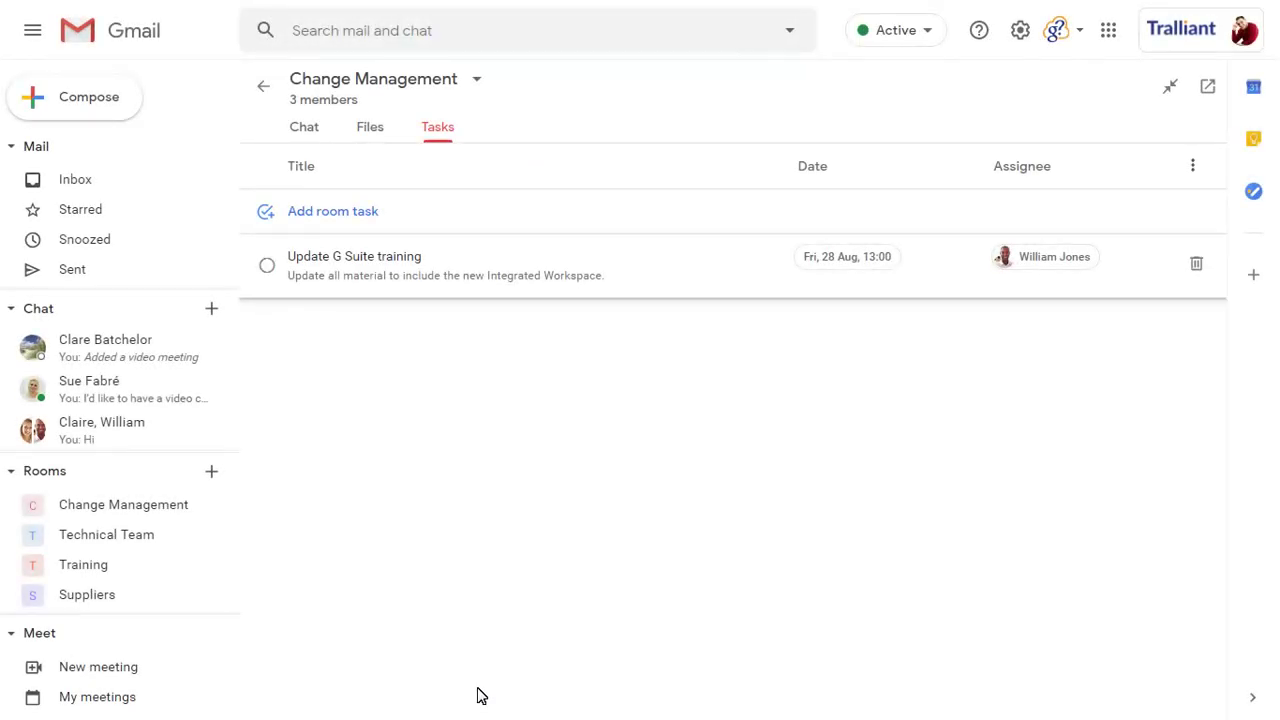
# - View the Training Update meeting under My meetings, then go back to the Inbox search bar
pyautogui.click(92, 698)
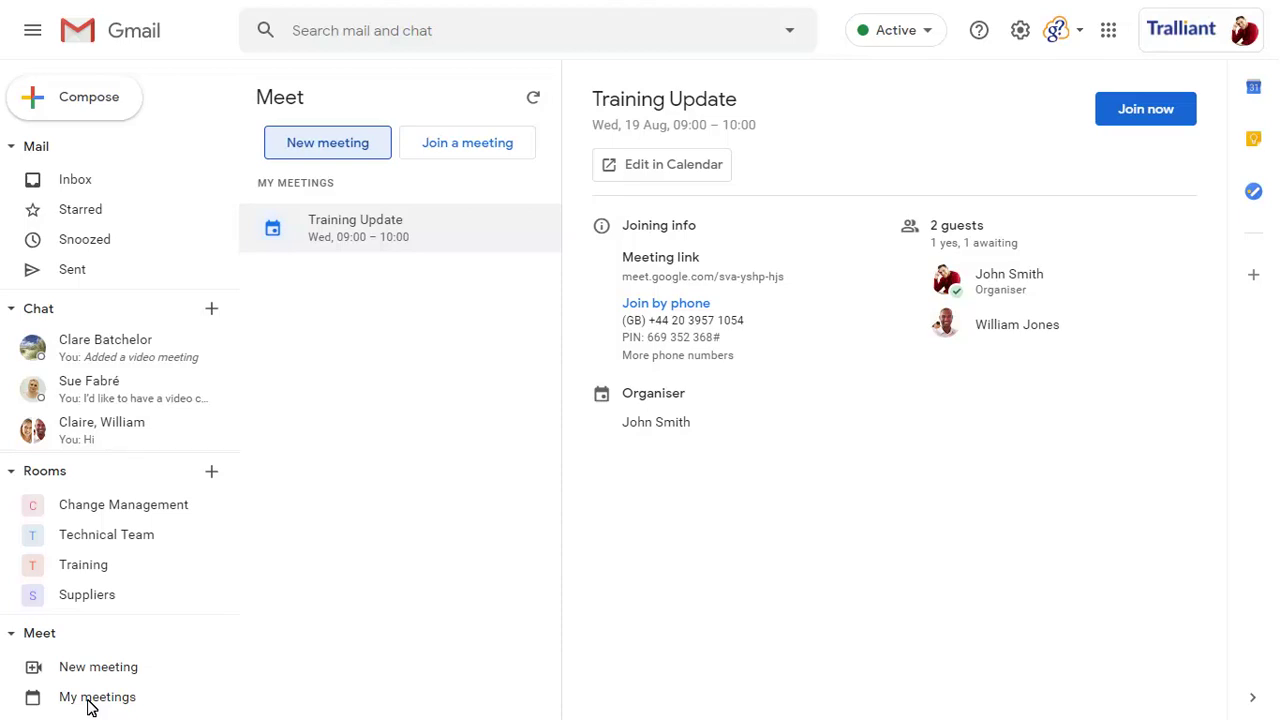
pyautogui.click(83, 185)
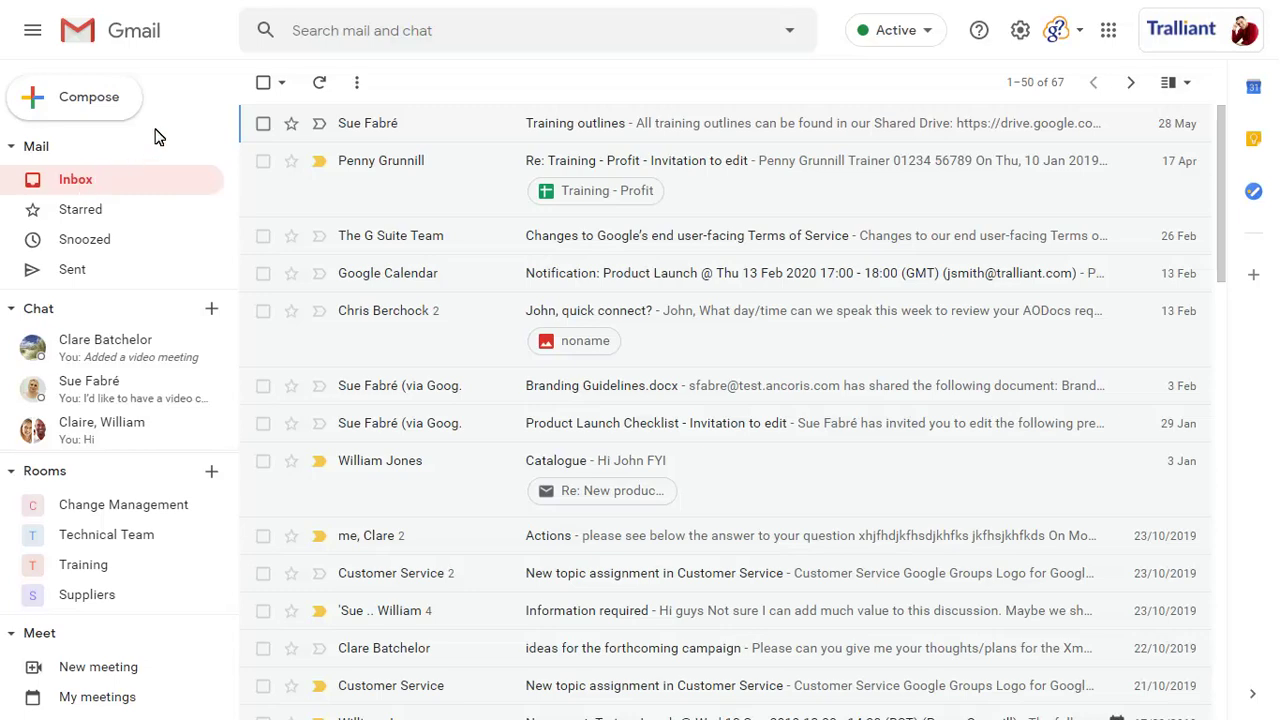
pyautogui.click(304, 31)
# - Search for the contact's first name and filter results to the matching chat message
pyautogui.write('clare')
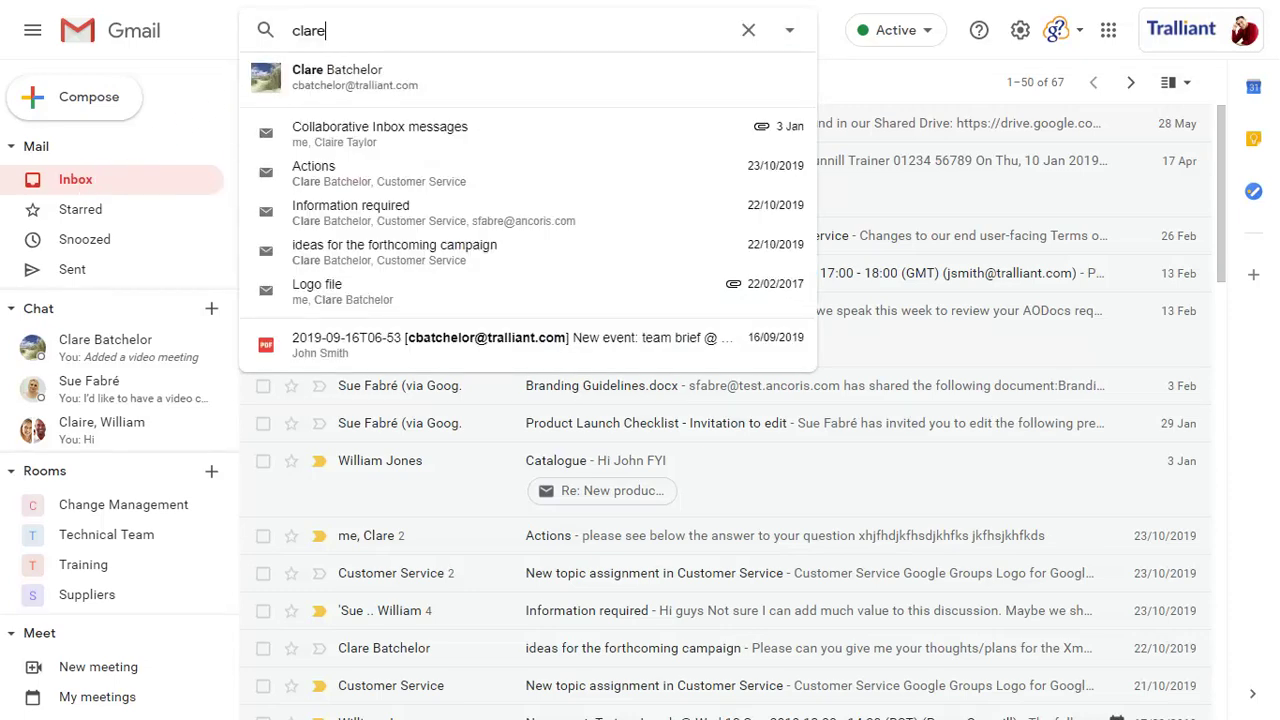
pyautogui.press('Return')
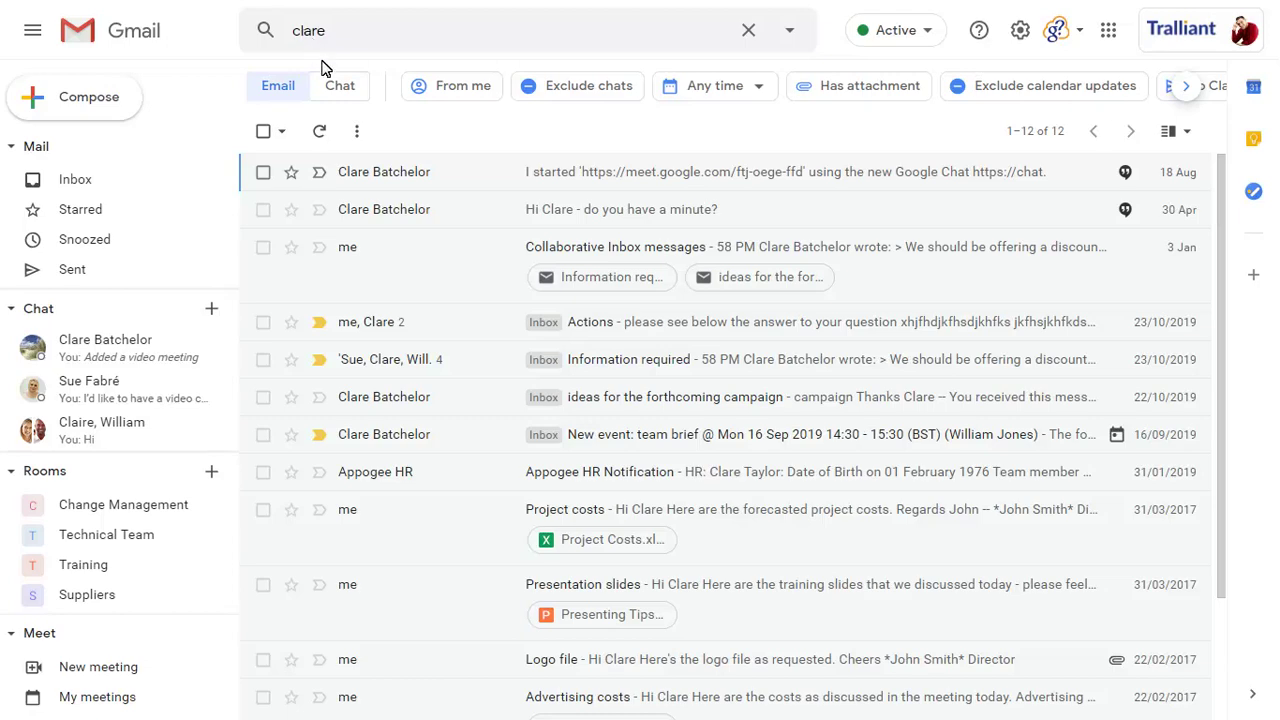
pyautogui.click(340, 88)
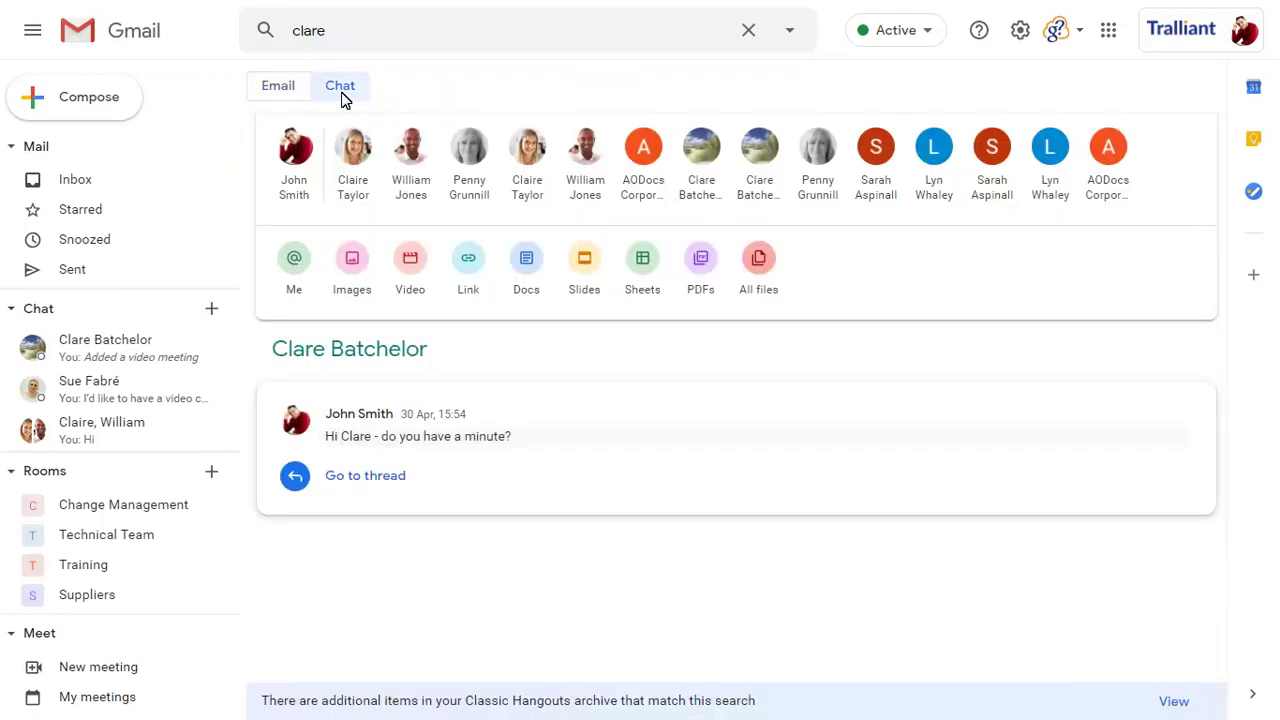